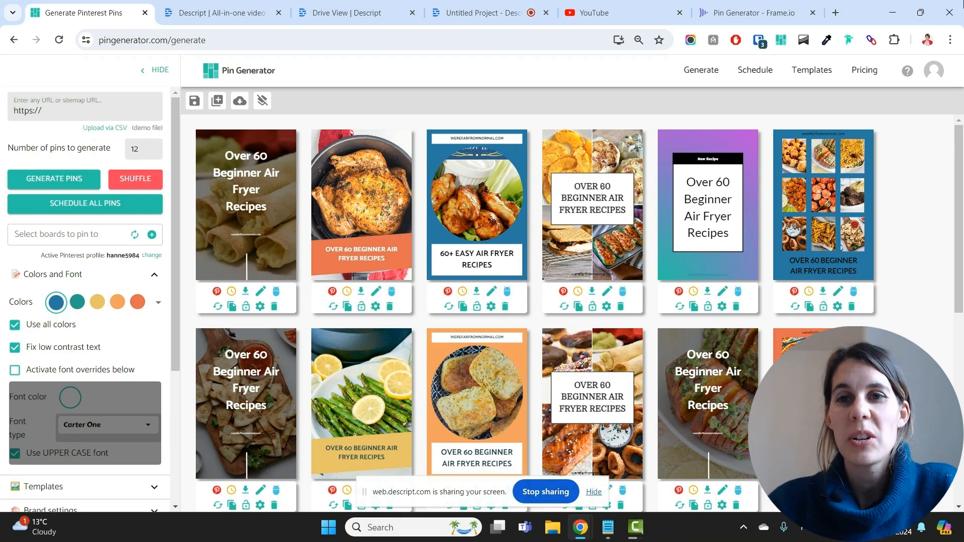
- Open the Multi-image 1 template from the Multi-image template pack as an editable copy
{"action": "left_click", "coordinate": [798, 65]}
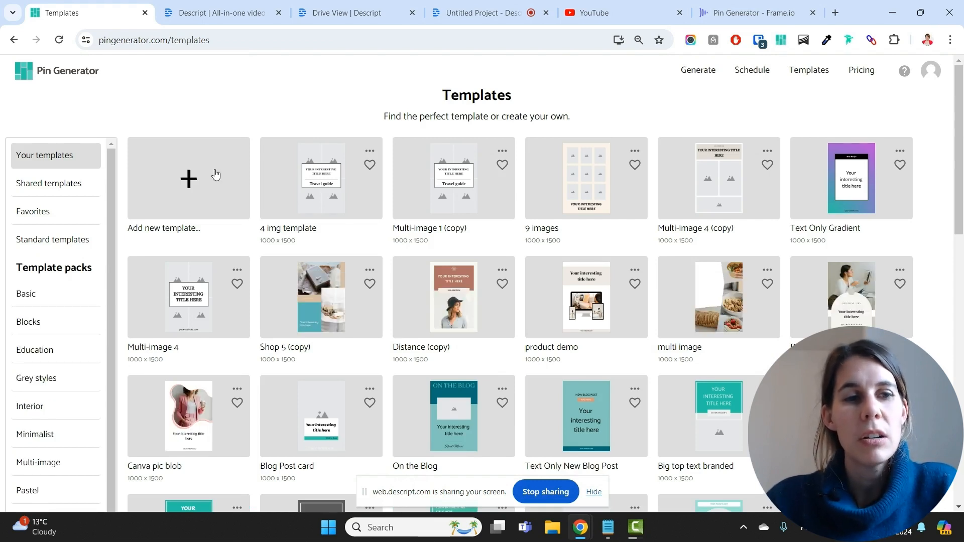
{"action": "left_click", "coordinate": [43, 297]}
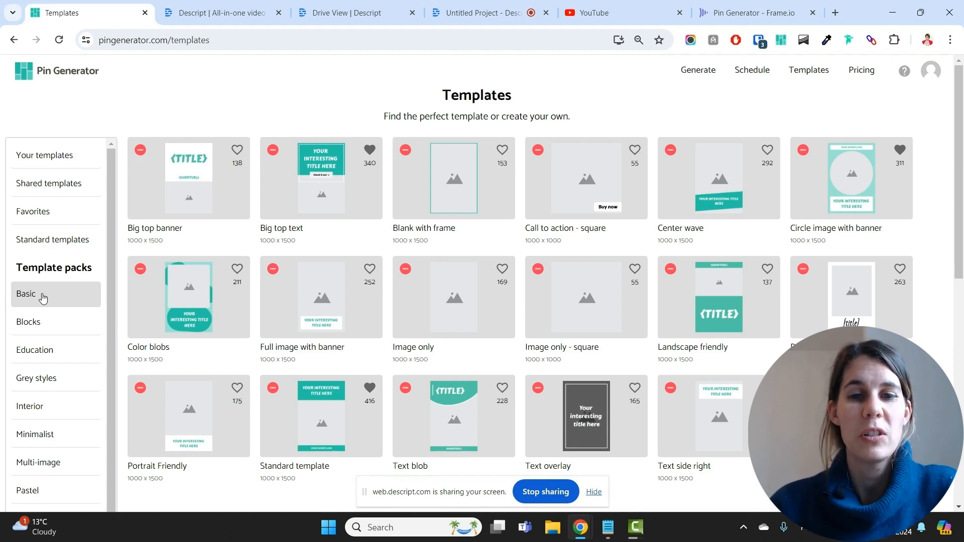
{"action": "scroll", "coordinate": [43, 271], "scroll_direction": "down", "scroll_amount": 1}
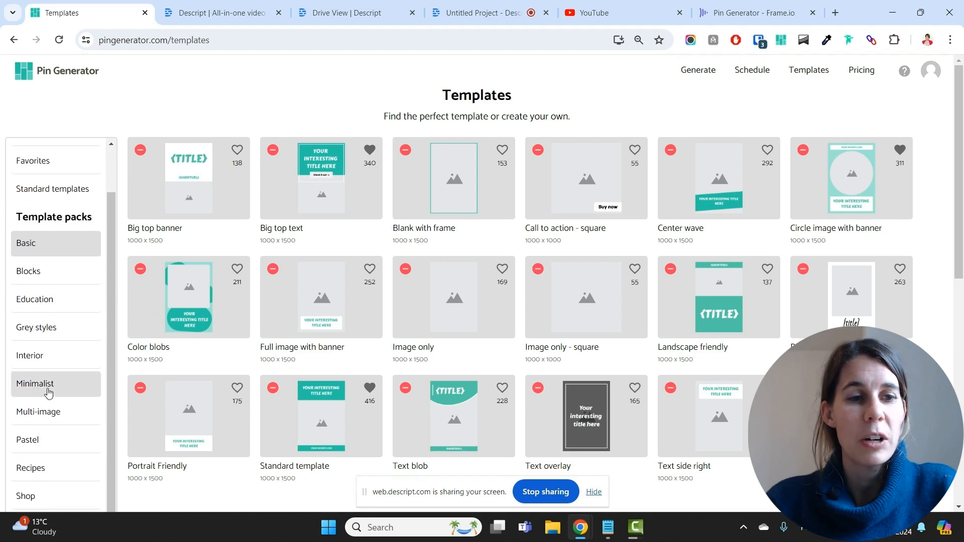
{"action": "left_click", "coordinate": [37, 413]}
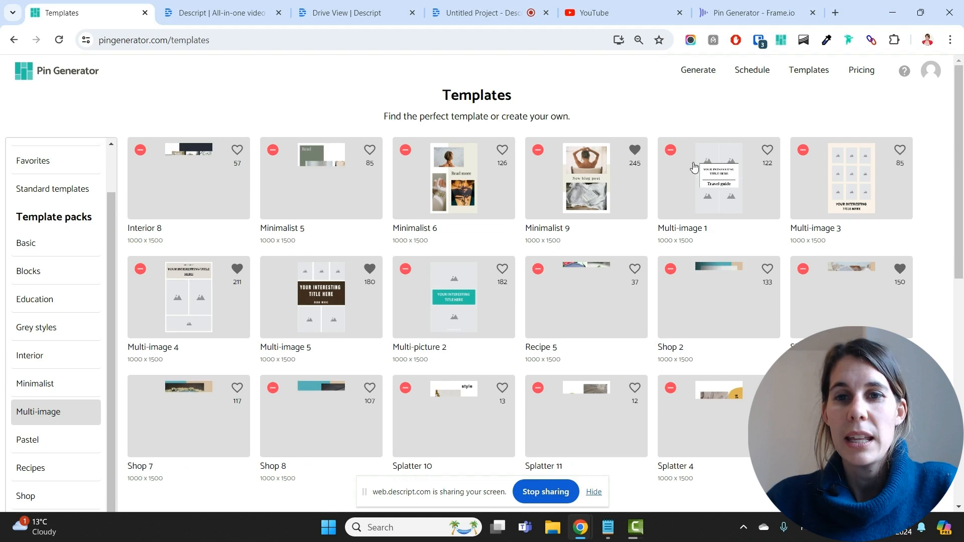
{"action": "left_click", "coordinate": [682, 188]}
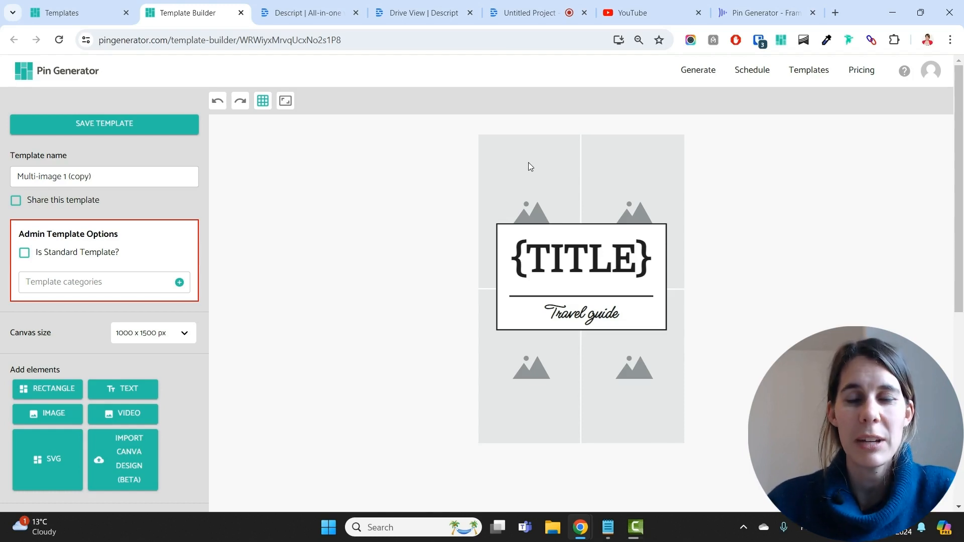
- Delete the "Travel guide" text and the divider line beneath the title
{"action": "left_click", "coordinate": [576, 316]}
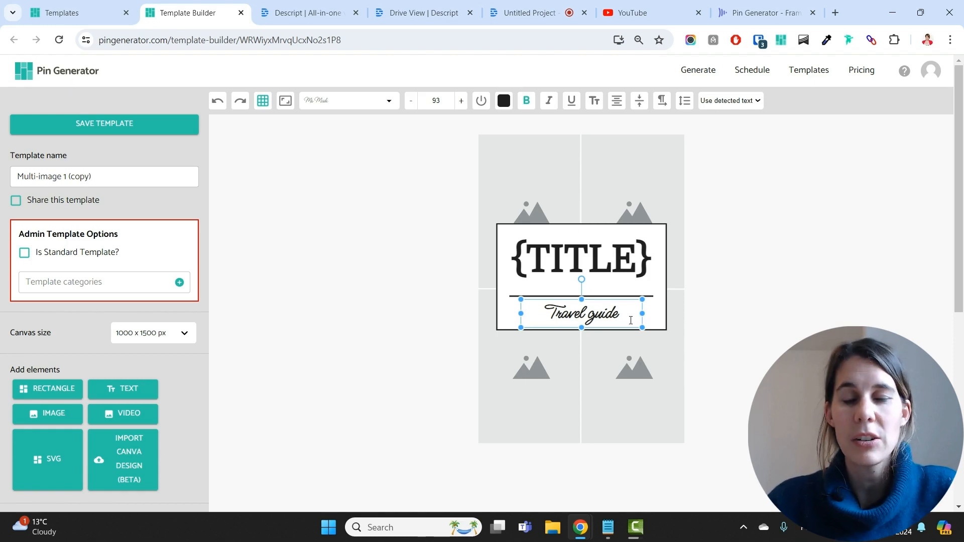
{"action": "key", "text": "Delete"}
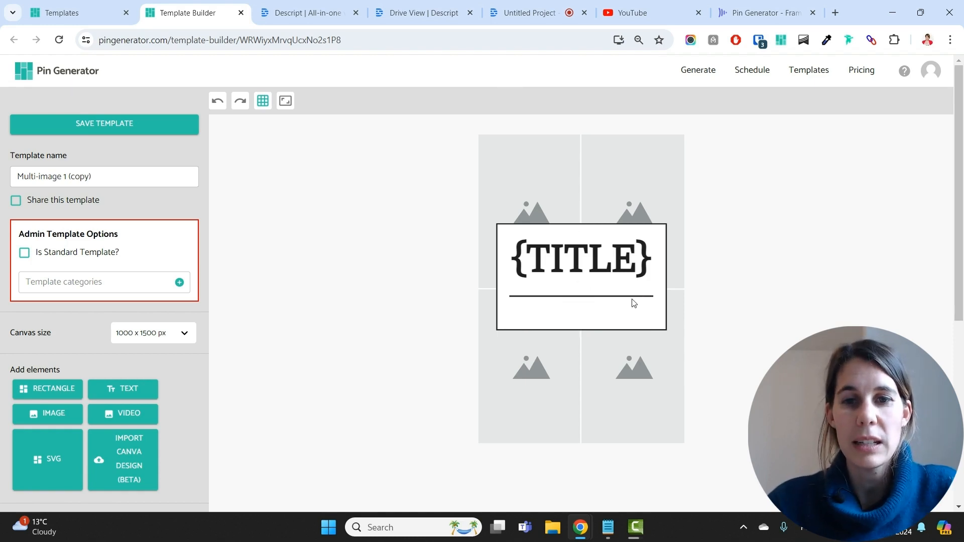
{"action": "left_click", "coordinate": [631, 298]}
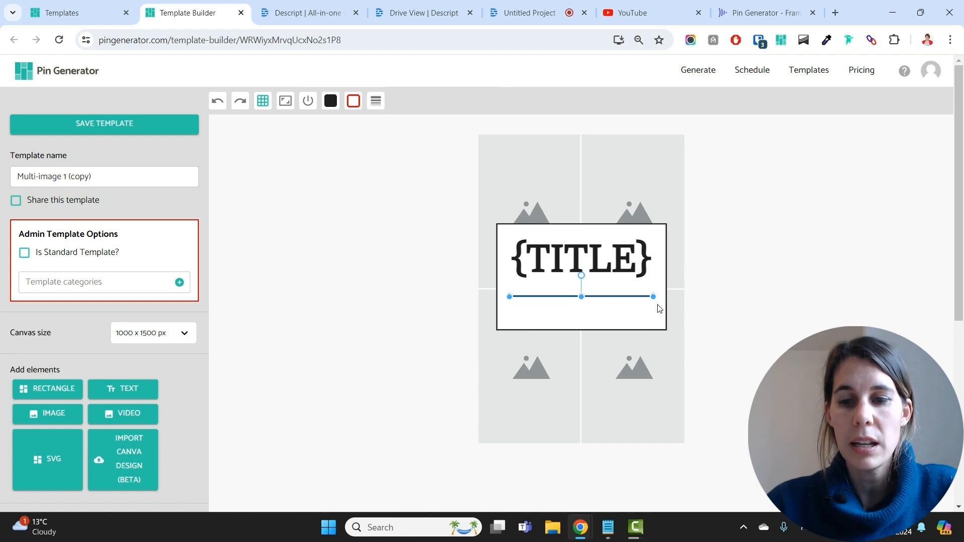
{"action": "key", "text": "Delete"}
- Extend the {TITLE} text box downward so the title is vertically centred in the white rectangle
{"action": "left_click", "coordinate": [615, 251]}
{"action": "left_click_drag", "start_coordinate": [580, 286], "coordinate": [572, 322]}
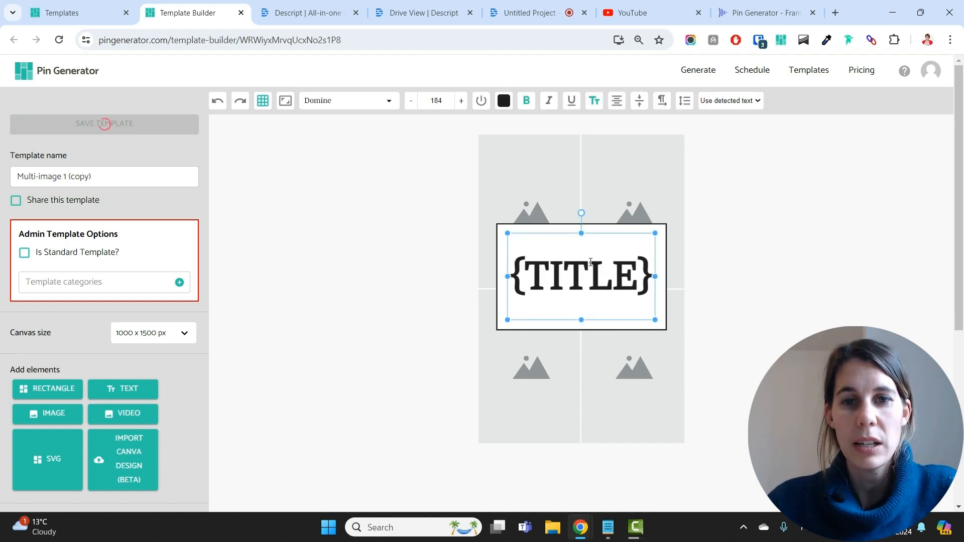
{"action": "left_click", "coordinate": [801, 284]}
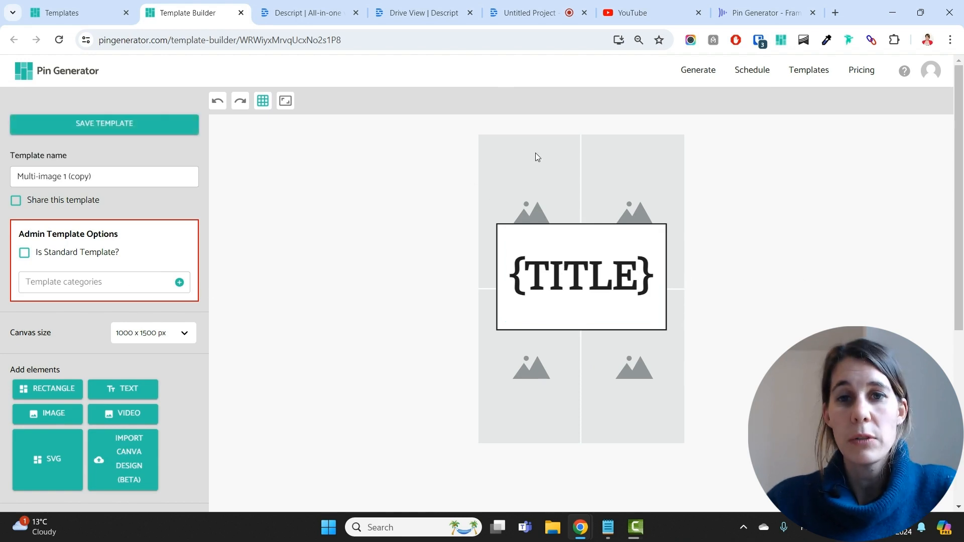
- Add a text element, widen it to nearly the canvas width and place it along the bottom edge of the template
{"action": "left_click", "coordinate": [129, 389]}
{"action": "left_click_drag", "start_coordinate": [550, 164], "coordinate": [551, 421]}
{"action": "left_click_drag", "start_coordinate": [488, 423], "coordinate": [424, 420]}
{"action": "left_click_drag", "start_coordinate": [583, 412], "coordinate": [589, 433]}
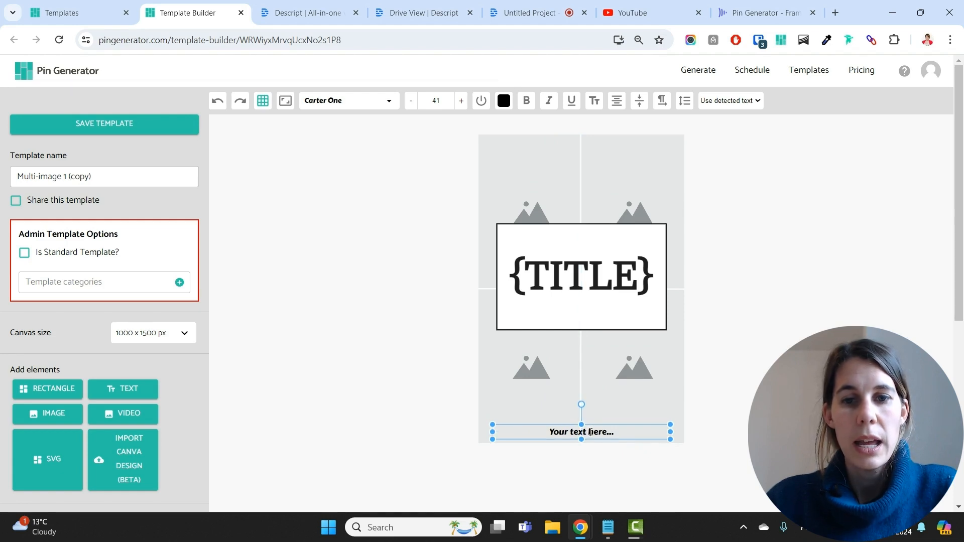
- Set the new text element's font to Lato at size 45
{"action": "left_click", "coordinate": [390, 102]}
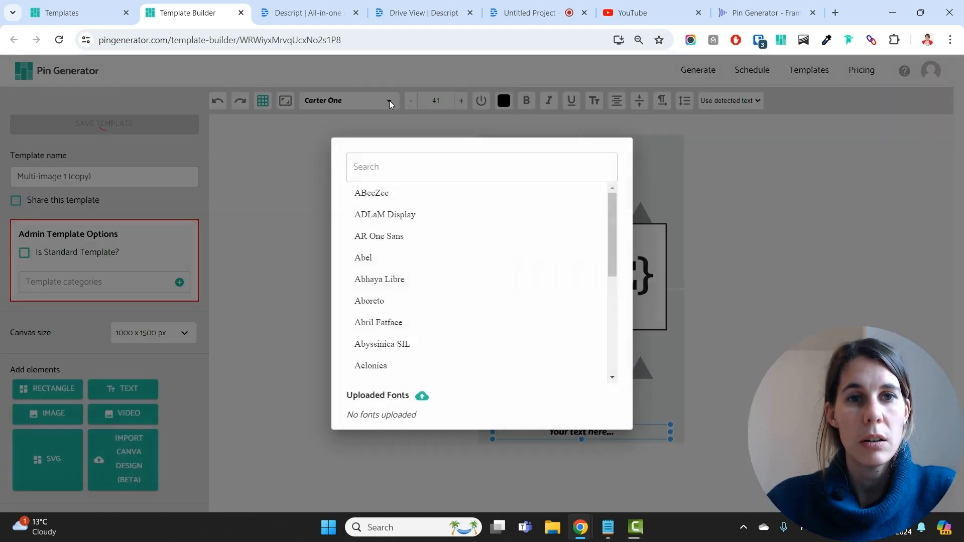
{"action": "left_click", "coordinate": [409, 169]}
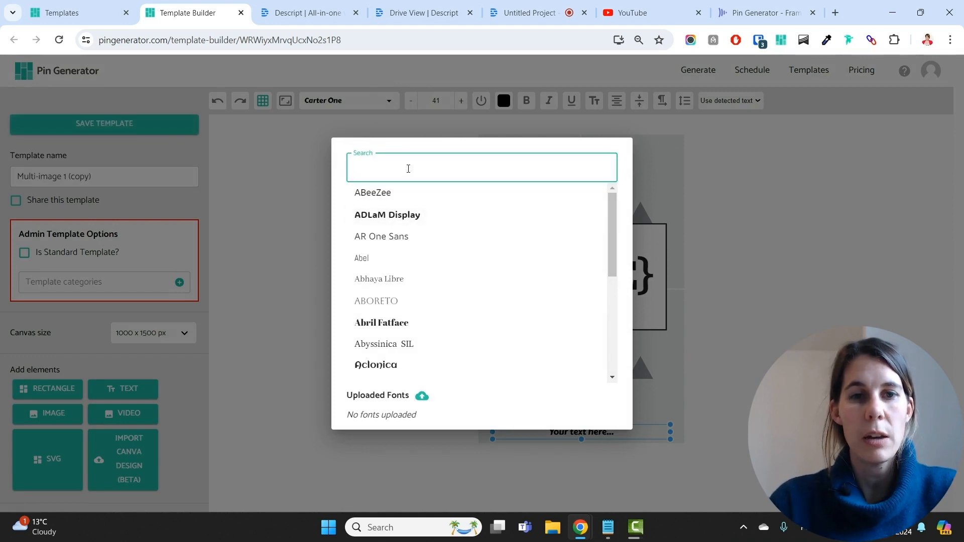
{"action": "type", "text": "lato"}
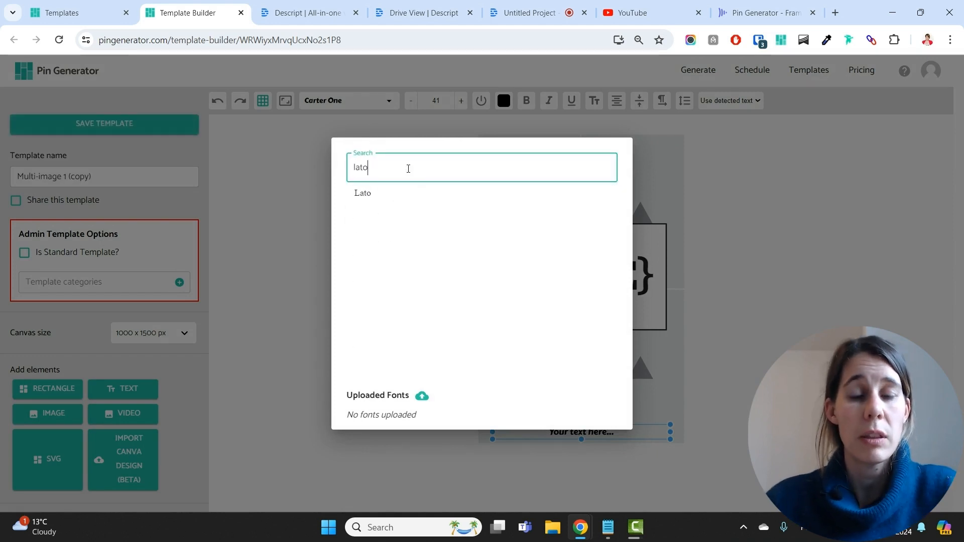
{"action": "left_click", "coordinate": [374, 194]}
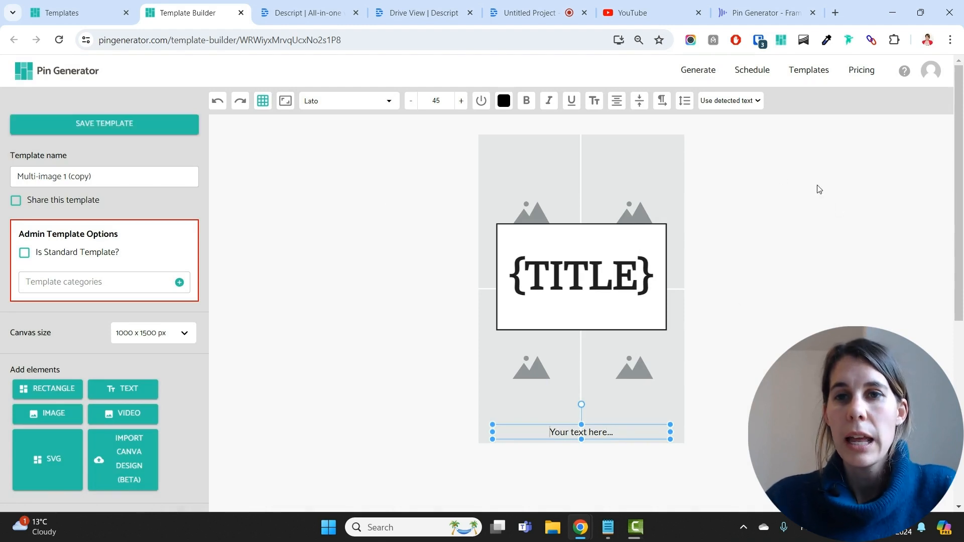
- Fill the bottom text element with the {shortURL} variable
{"action": "left_click", "coordinate": [748, 103]}
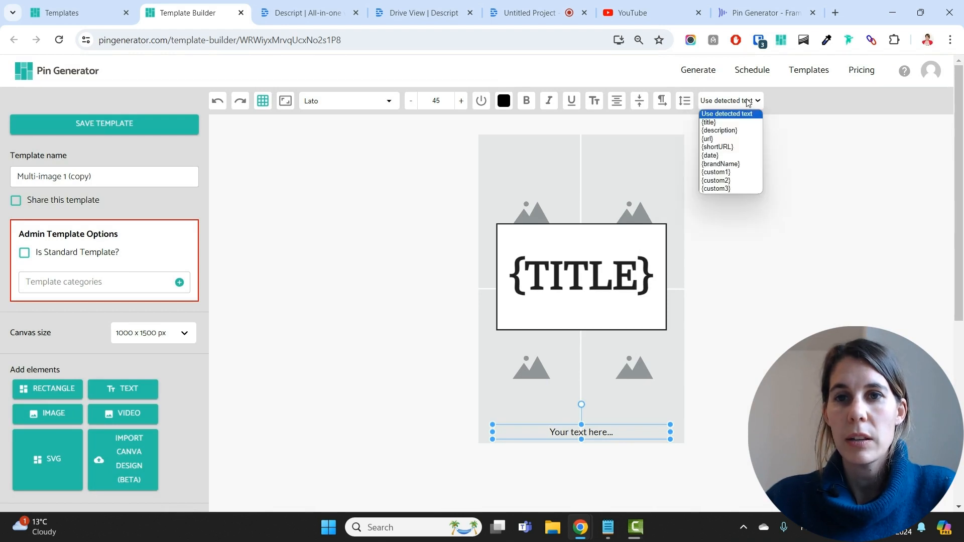
{"action": "left_click", "coordinate": [729, 147]}
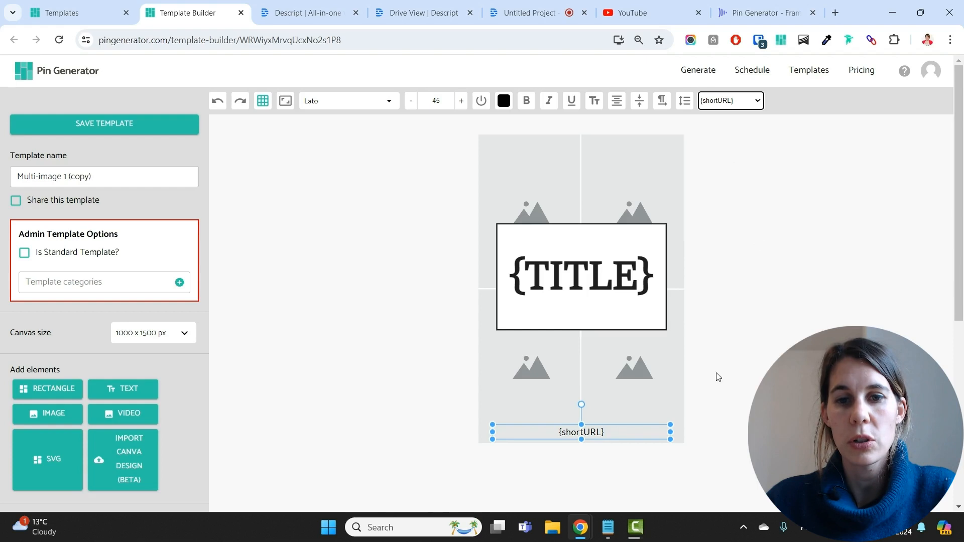
{"action": "left_click", "coordinate": [712, 411]}
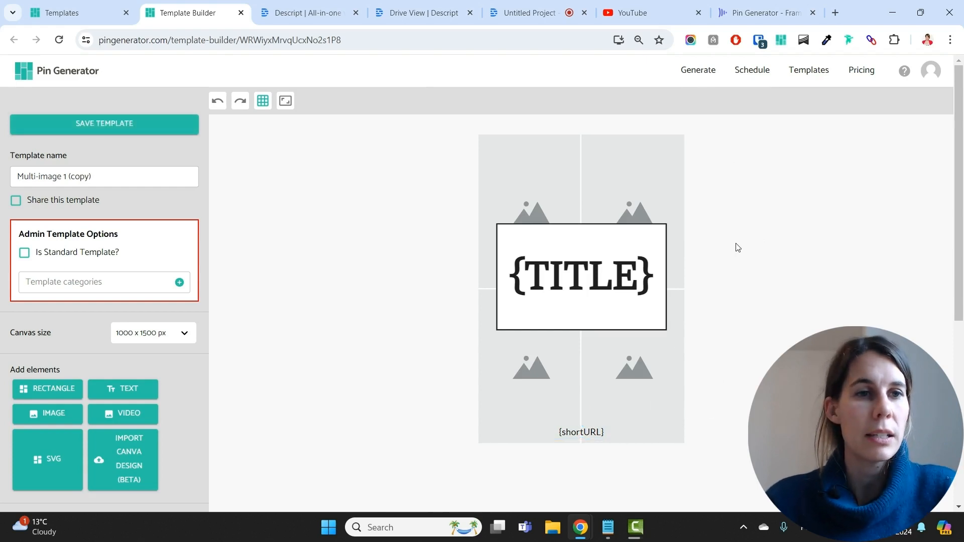
- Rename the template "4 images templates" and save it
{"action": "left_click", "coordinate": [112, 177]}
{"action": "left_click_drag", "start_coordinate": [112, 177], "coordinate": [3, 180]}
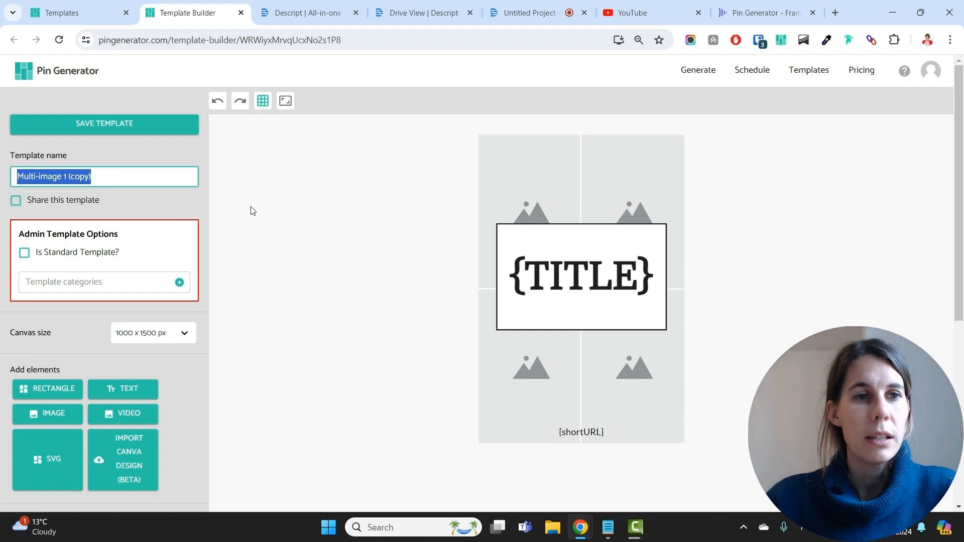
{"action": "type", "text": "4 image"}
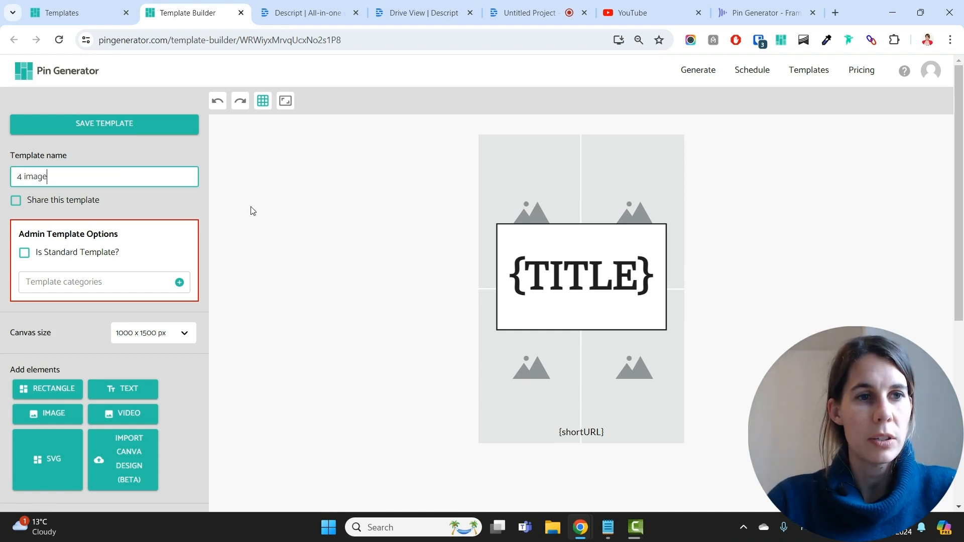
{"action": "type", "text": "s template"}
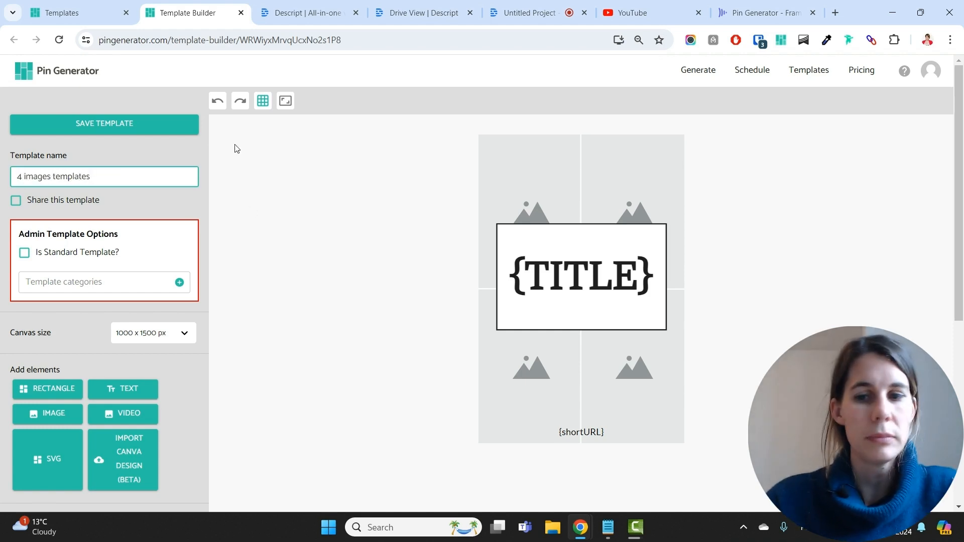
{"action": "left_click", "coordinate": [128, 125]}
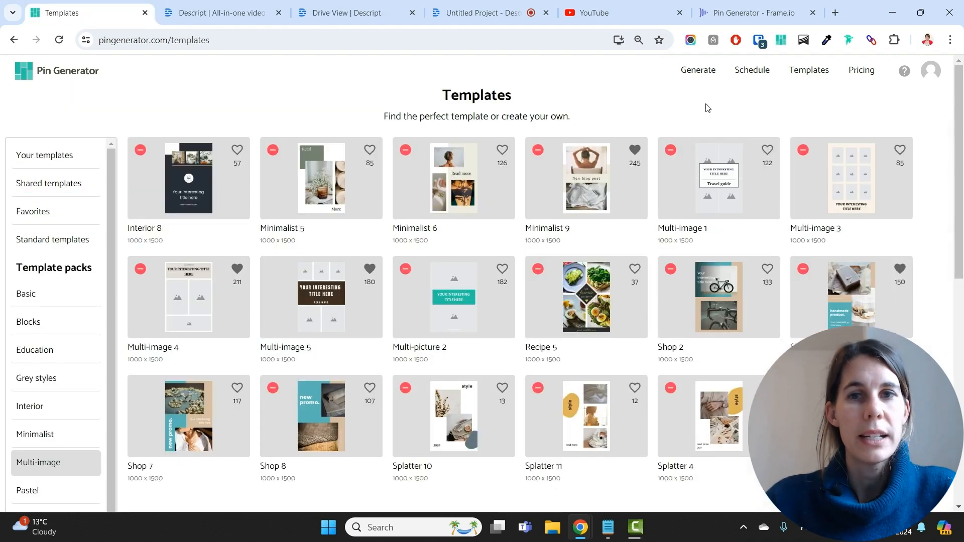
{"action": "left_click", "coordinate": [700, 79]}
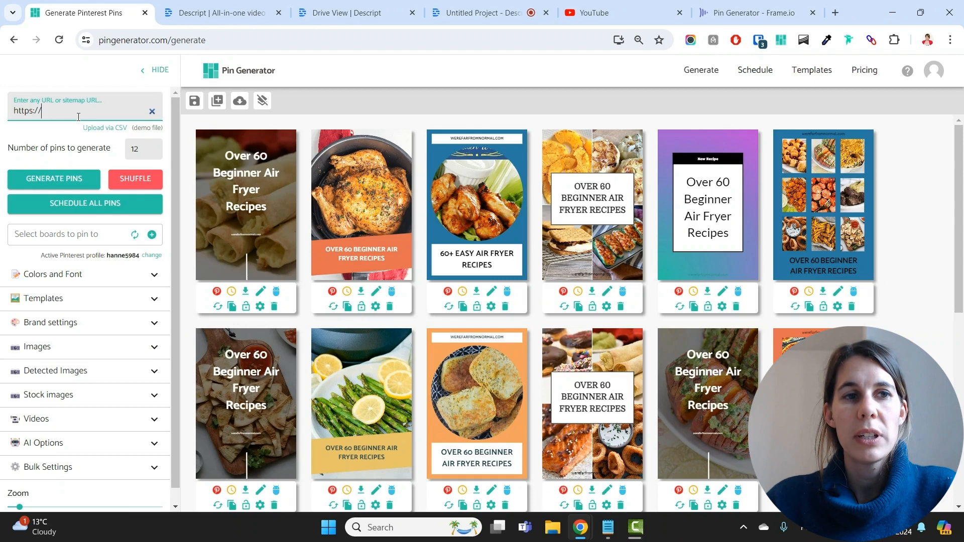
{"action": "left_click_drag", "start_coordinate": [80, 114], "coordinate": [5, 109]}
{"action": "type", "text": "https://www.werefarfromnormal.com/beginner-air-fryer-recipes"}
{"action": "key", "text": "Tab"}
{"action": "type", "text": "20"}
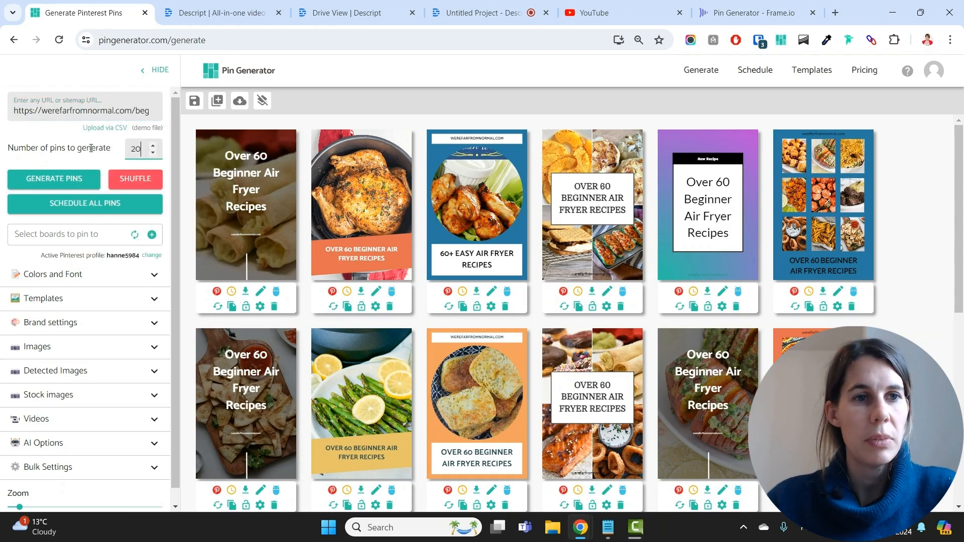
{"action": "left_click", "coordinate": [55, 179]}
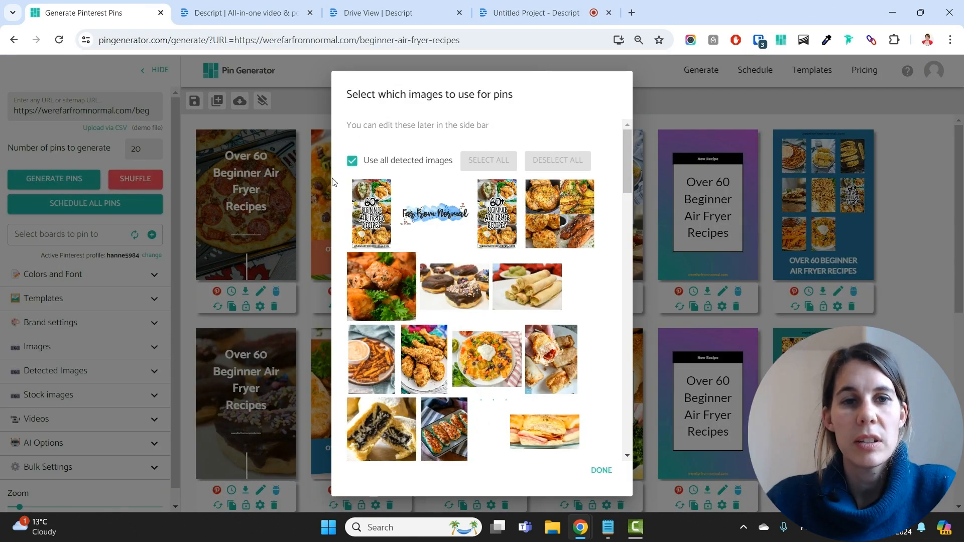
- Turn off using all detected images, select all images for the pins instead, and review the generated pins
{"action": "left_click", "coordinate": [352, 161]}
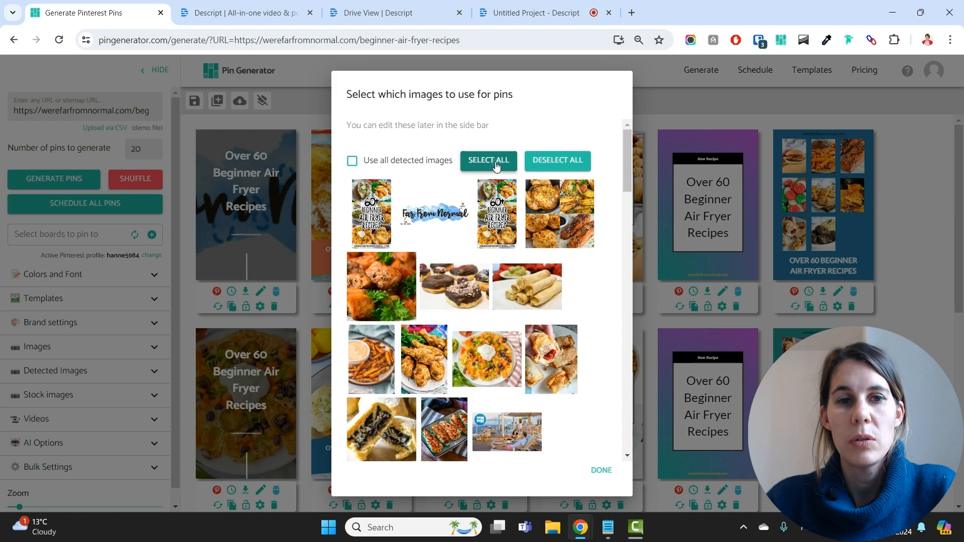
{"action": "left_click", "coordinate": [489, 161]}
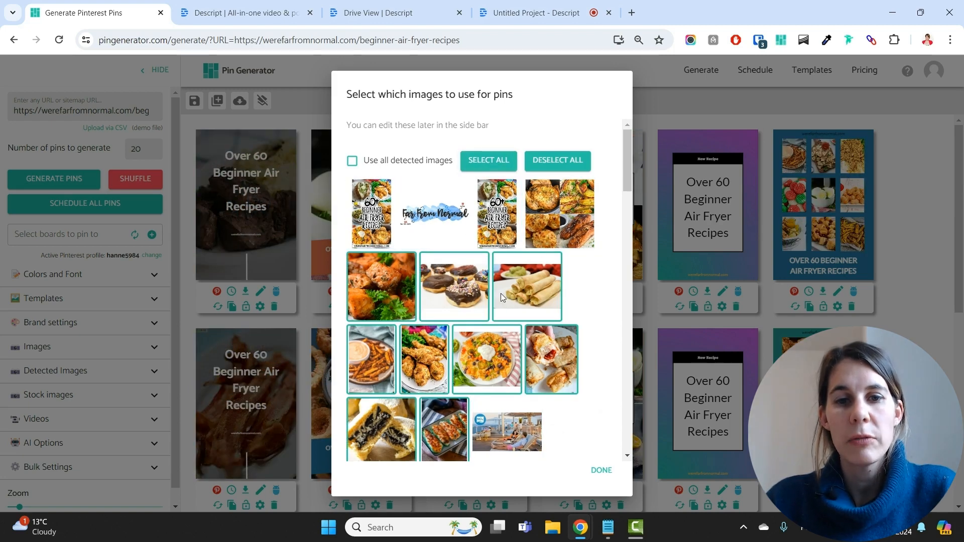
{"action": "left_click", "coordinate": [601, 470]}
{"action": "scroll", "coordinate": [536, 274], "scroll_direction": "down", "scroll_amount": 7}
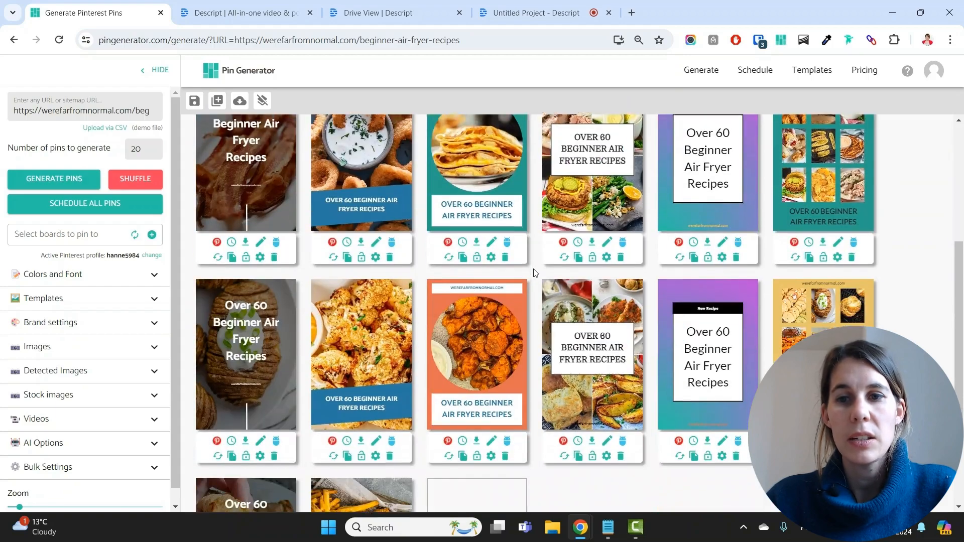
{"action": "scroll", "coordinate": [536, 274], "scroll_direction": "up", "scroll_amount": 5}
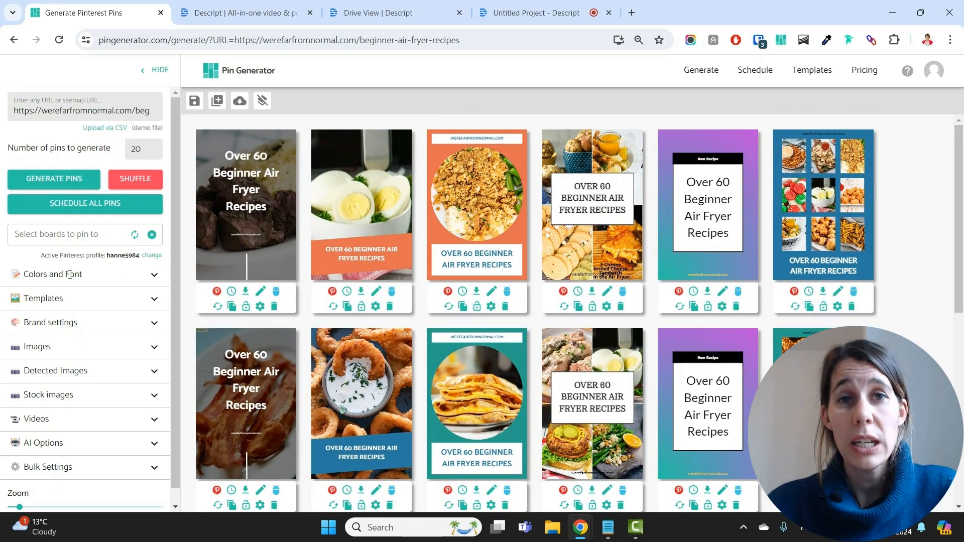
- Change the first palette colour of the pins from blue to purple
{"action": "left_click", "coordinate": [156, 277]}
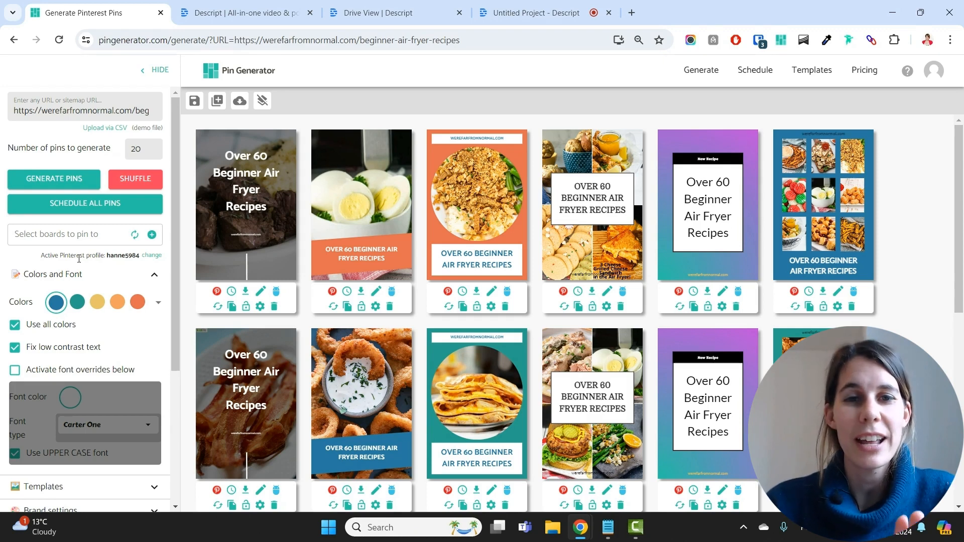
{"action": "left_click", "coordinate": [57, 303]}
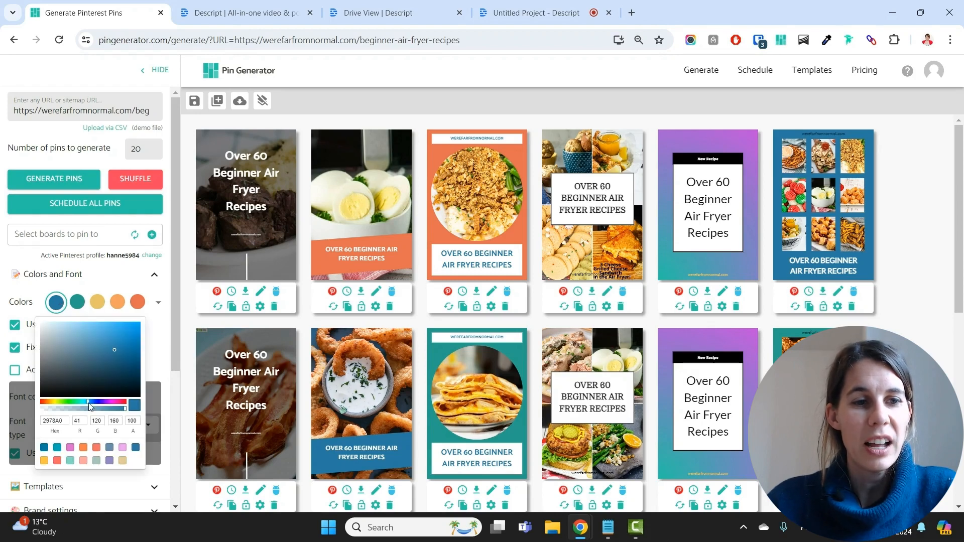
{"action": "left_click_drag", "start_coordinate": [89, 403], "coordinate": [113, 404]}
{"action": "left_click", "coordinate": [154, 274]}
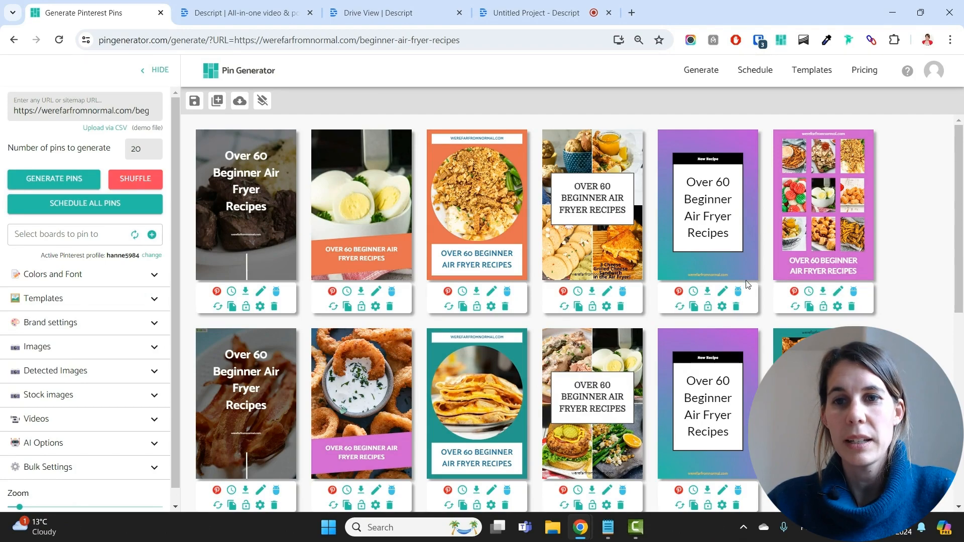
- Shuffle the second row's text-only gradient pin to give it a different design
{"action": "scroll", "coordinate": [748, 276], "scroll_direction": "down", "scroll_amount": 6}
{"action": "scroll", "coordinate": [735, 278], "scroll_direction": "up", "scroll_amount": 6}
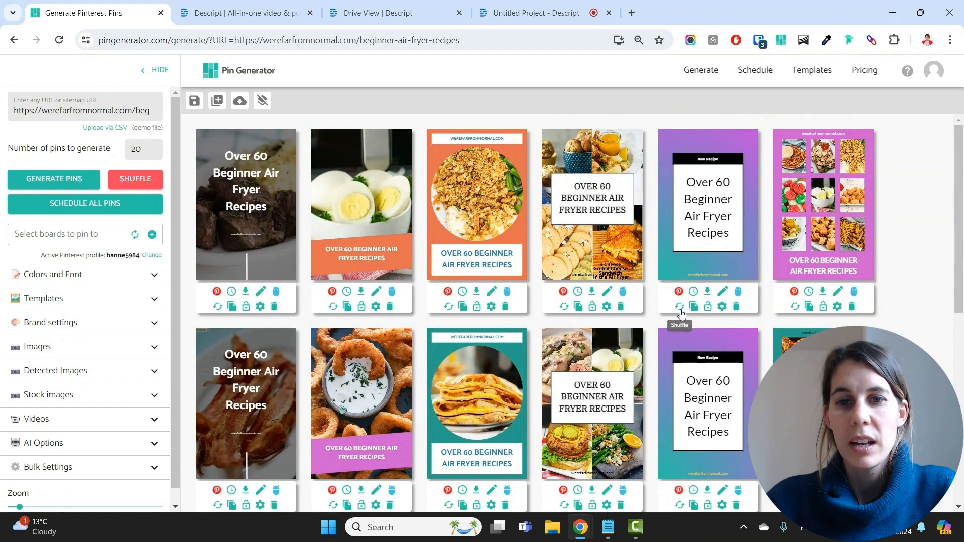
{"action": "scroll", "coordinate": [681, 302], "scroll_direction": "down", "scroll_amount": 5}
{"action": "scroll", "coordinate": [691, 282], "scroll_direction": "up", "scroll_amount": 5}
{"action": "scroll", "coordinate": [661, 325], "scroll_direction": "down", "scroll_amount": 4}
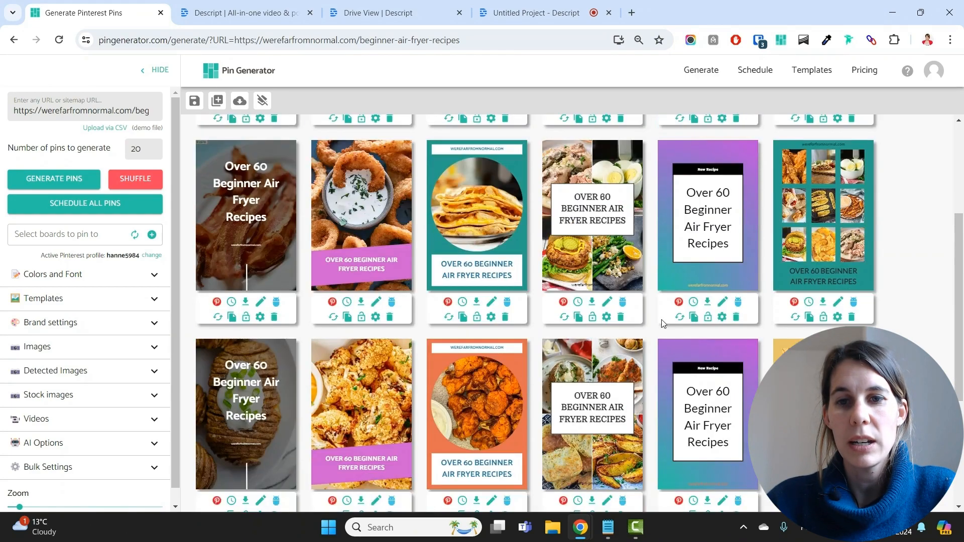
{"action": "left_click", "coordinate": [681, 318]}
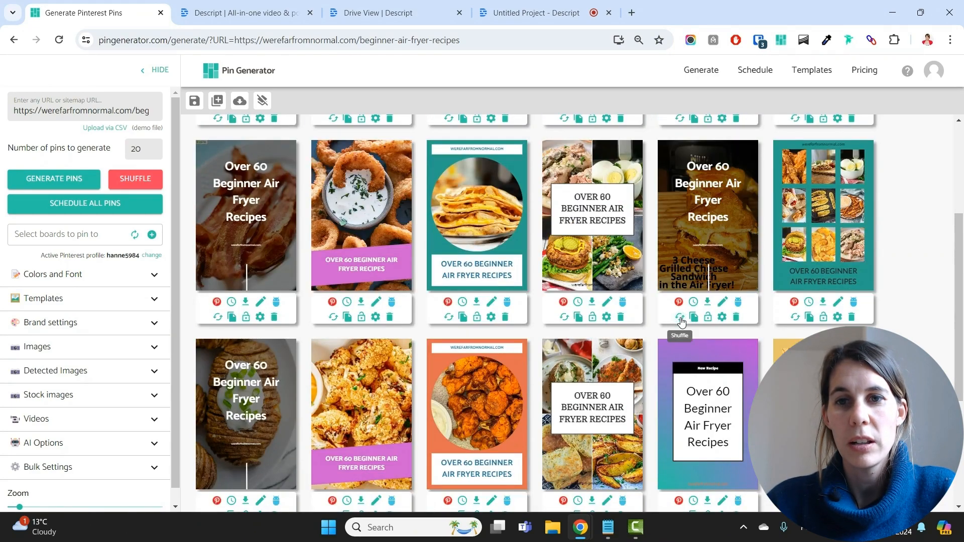
- Edit the first pin in the top row and change its title to "60+ Easy Air Fryer Recipes"
{"action": "scroll", "coordinate": [739, 250], "scroll_direction": "down", "scroll_amount": 5}
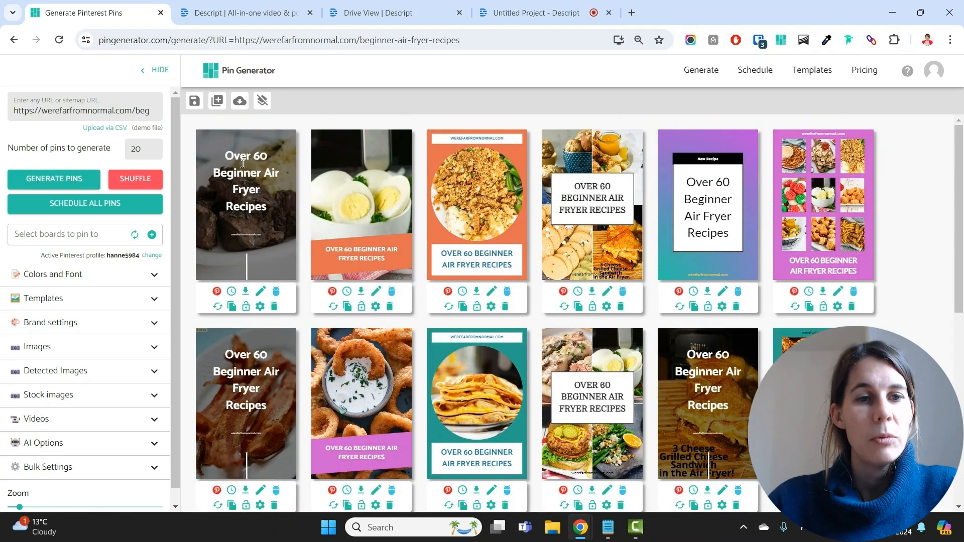
{"action": "left_click", "coordinate": [261, 292]}
{"action": "left_click", "coordinate": [206, 156]}
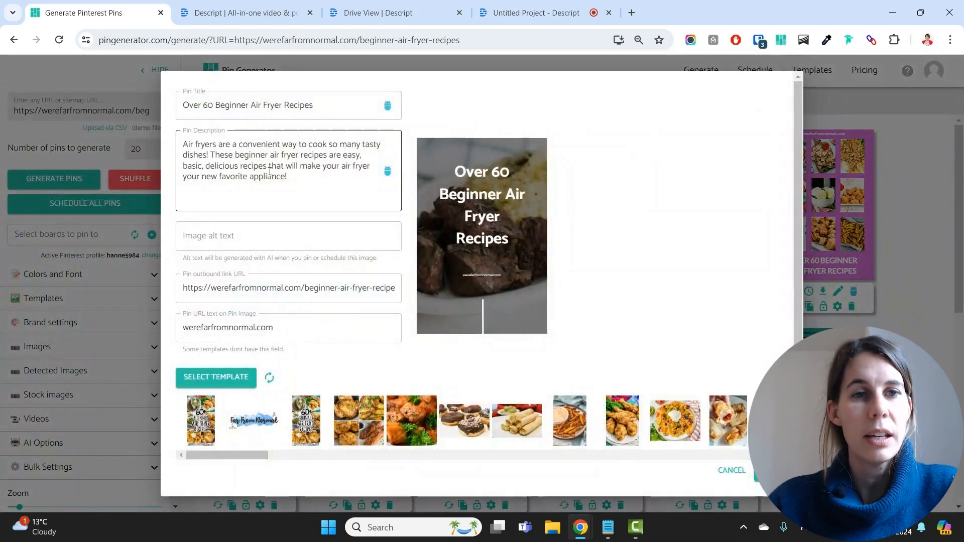
{"action": "left_click_drag", "start_coordinate": [351, 101], "coordinate": [23, 99]}
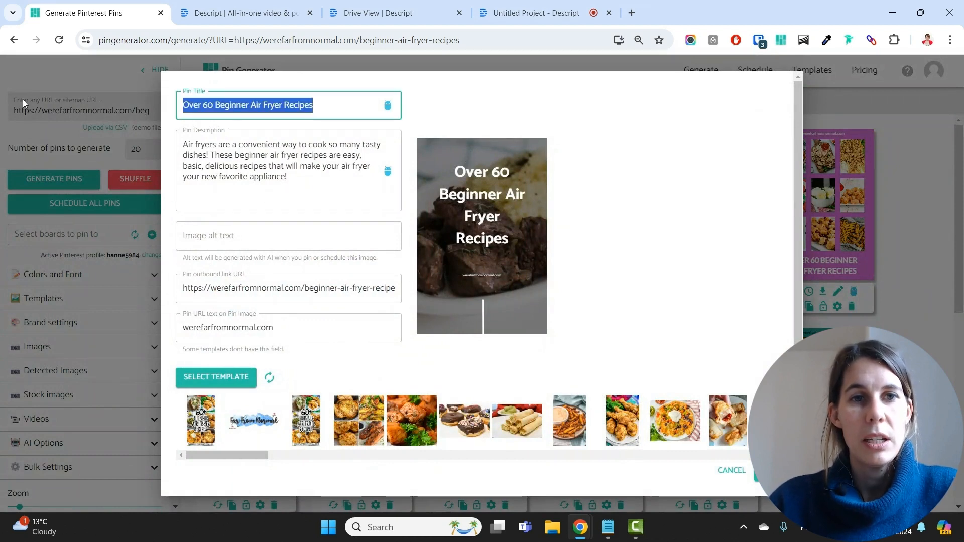
{"action": "type", "text": "60+ "}
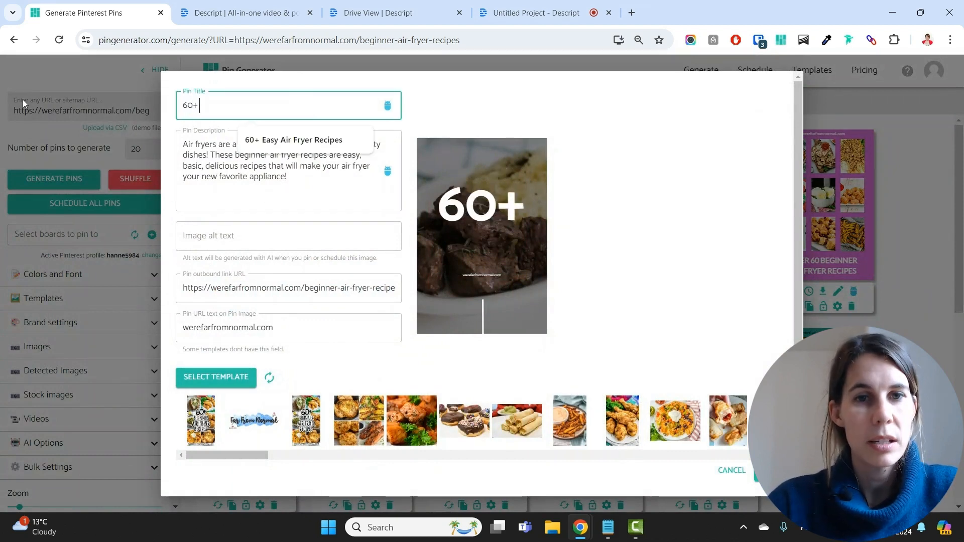
{"action": "type", "text": "Easy A"}
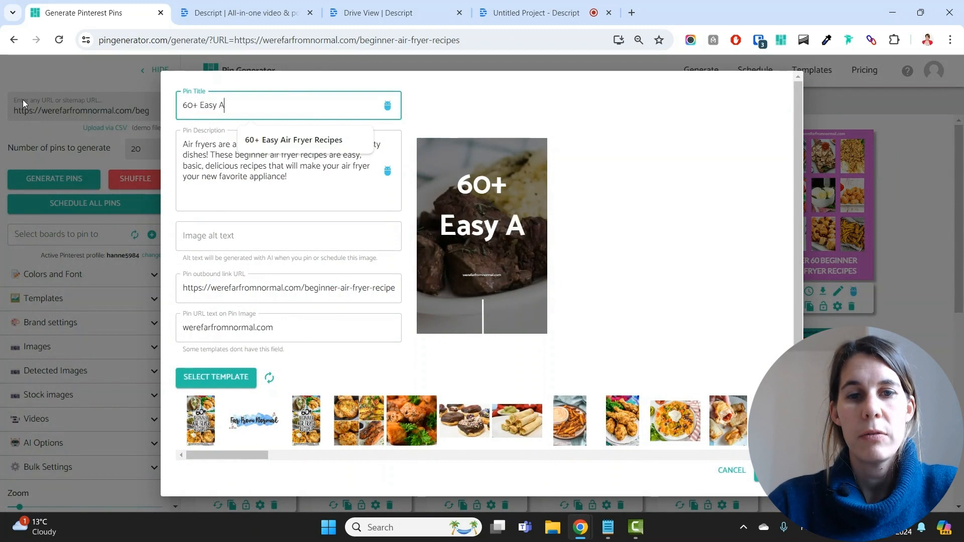
{"action": "type", "text": "ir Fry"}
{"action": "type", "text": "er Recipes"}
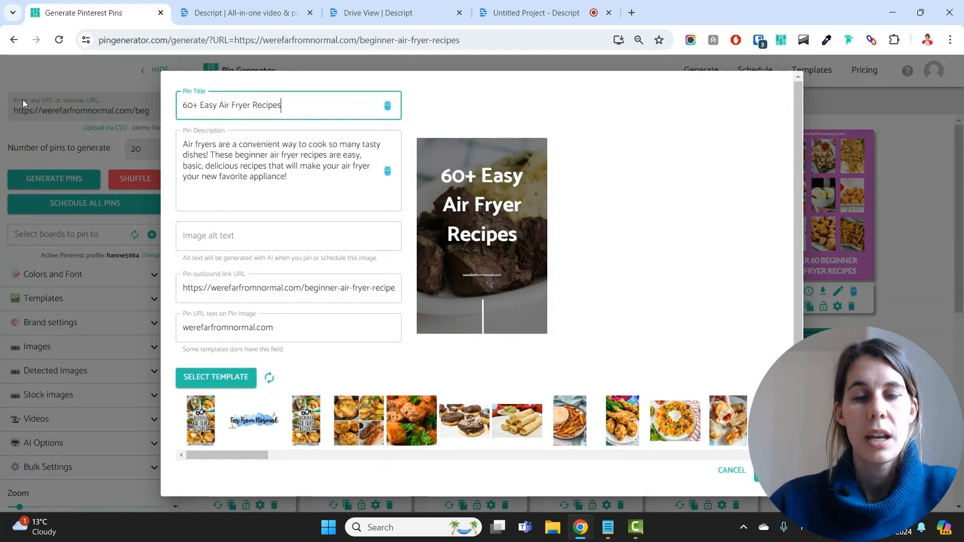
{"action": "key", "text": "Tab"}
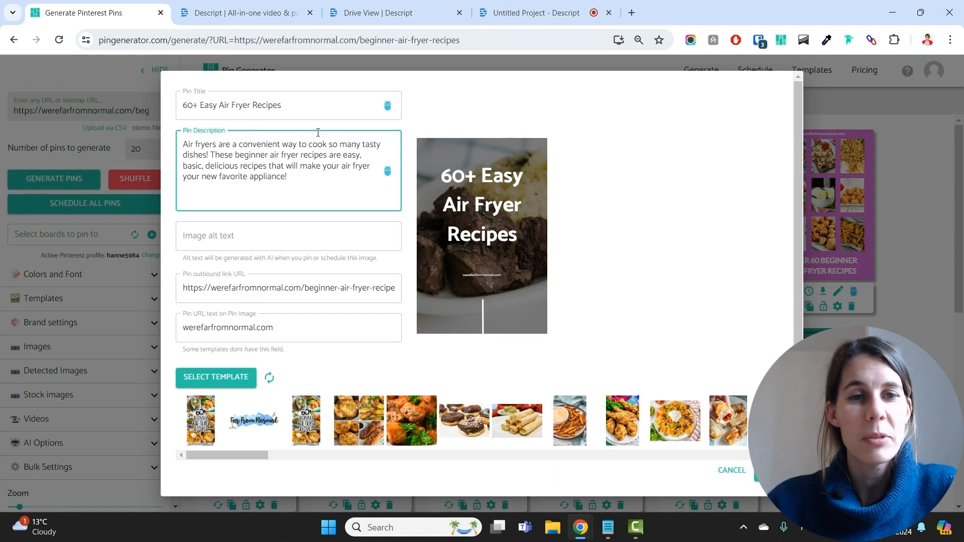
- Generate the pin's description with AI from a custom prompt ending in "description: discover, explore, “dive into”, article, page", and save the pin
{"action": "left_click", "coordinate": [388, 171]}
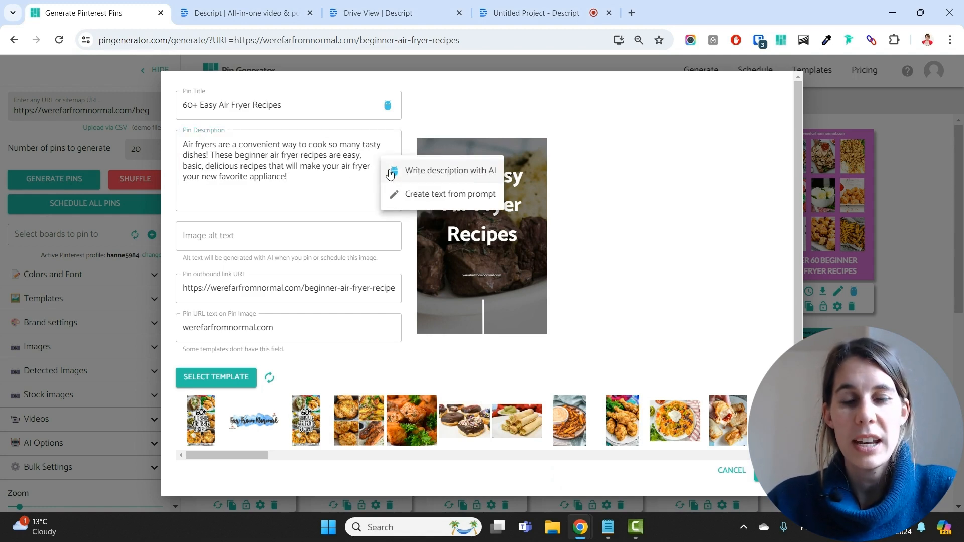
{"action": "left_click", "coordinate": [418, 196]}
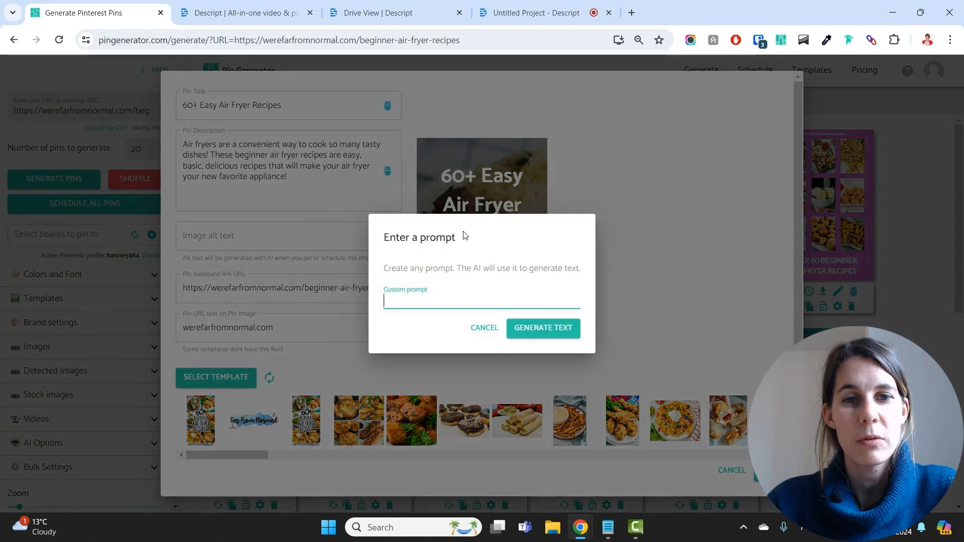
{"action": "type", "text": "description: discover, explore, \"dive into\", article, page"}
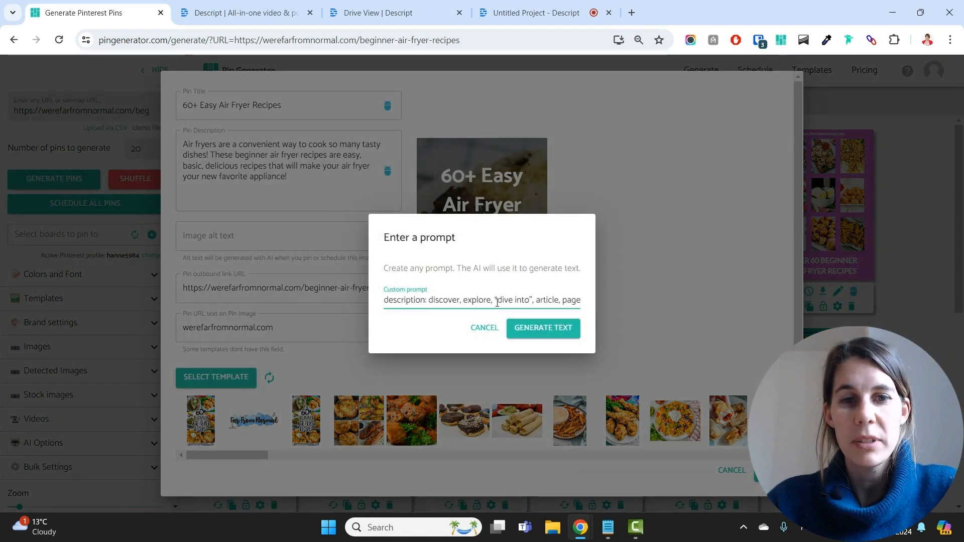
{"action": "left_click", "coordinate": [567, 331]}
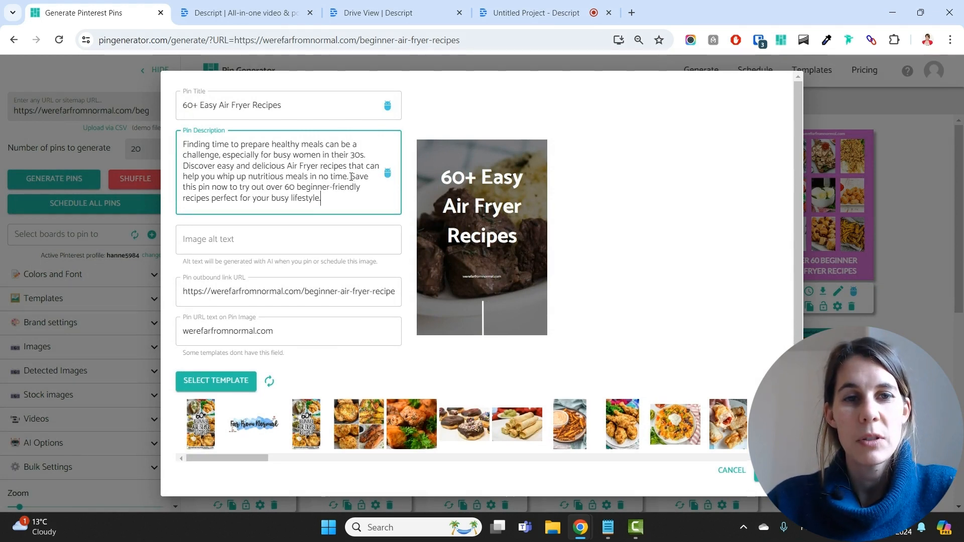
{"action": "left_click_drag", "start_coordinate": [350, 176], "coordinate": [363, 188]}
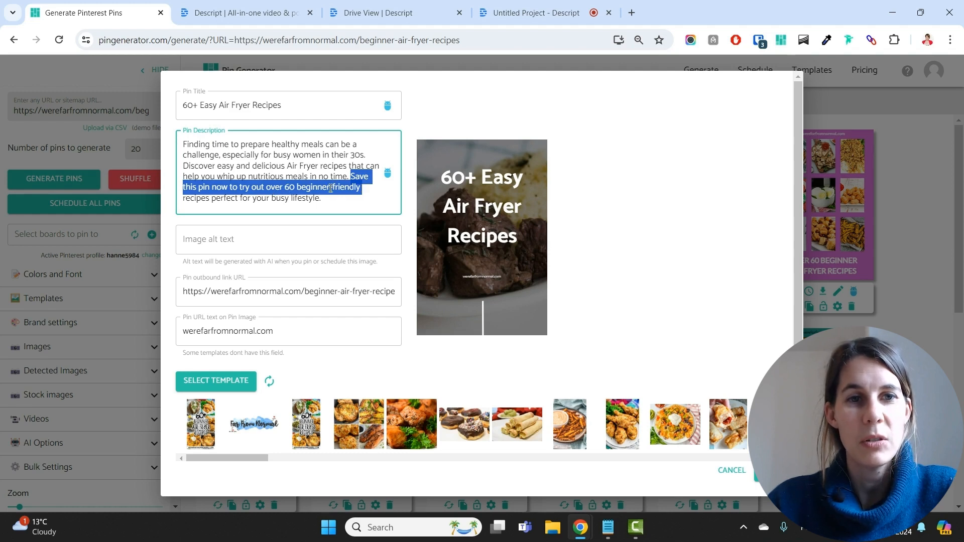
{"action": "left_click", "coordinate": [340, 202]}
{"action": "scroll", "coordinate": [241, 201], "scroll_direction": "down", "scroll_amount": 1}
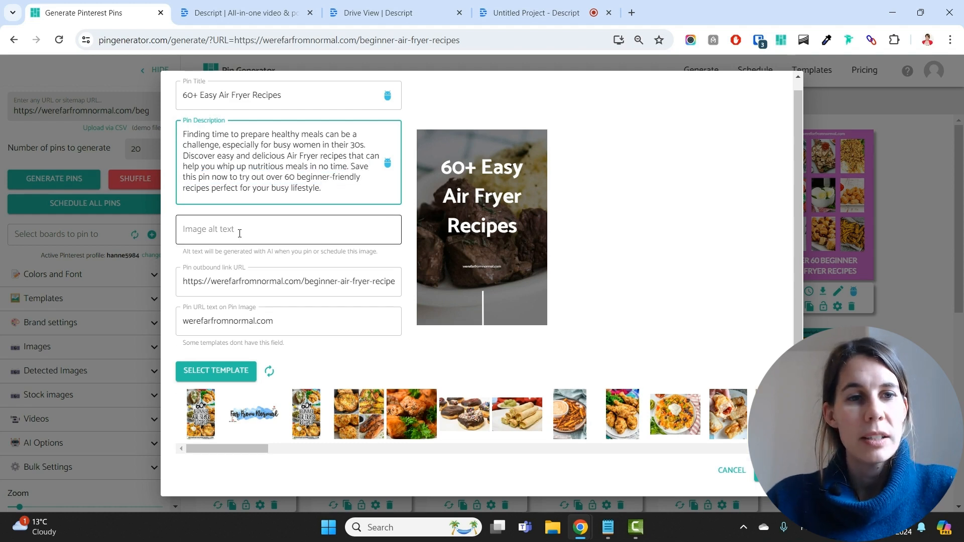
{"action": "scroll", "coordinate": [555, 226], "scroll_direction": "up", "scroll_amount": 1}
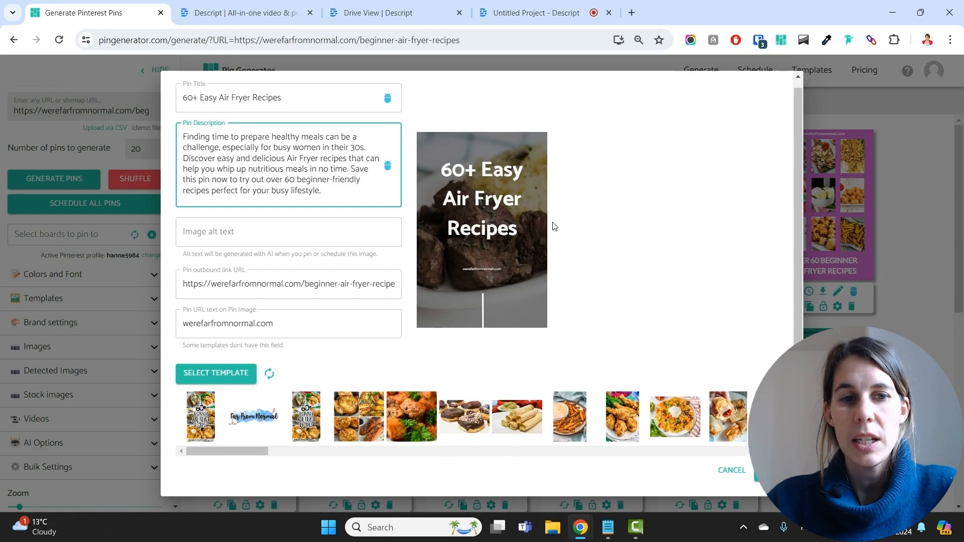
{"action": "left_click", "coordinate": [772, 471]}
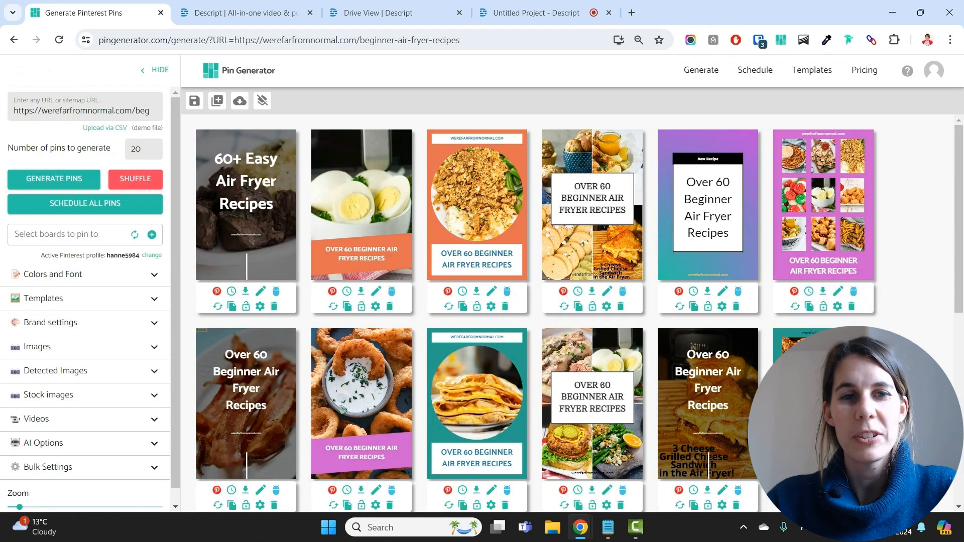
- Expand the AI options and examine the settings for bulk rewriting, language, tone, keywords and alt text
{"action": "scroll", "coordinate": [110, 277], "scroll_direction": "down", "scroll_amount": 1}
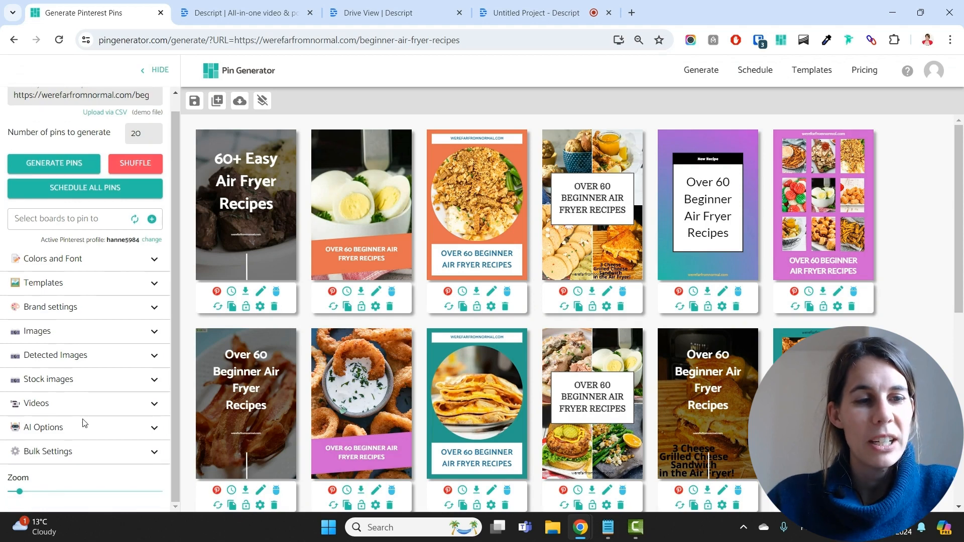
{"action": "left_click", "coordinate": [44, 427]}
{"action": "scroll", "coordinate": [81, 352], "scroll_direction": "down", "scroll_amount": 5}
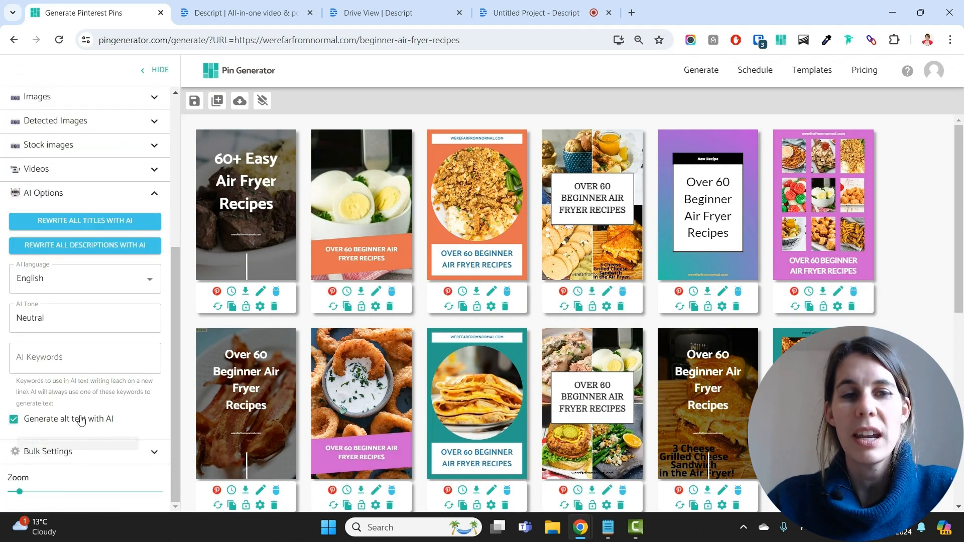
{"action": "scroll", "coordinate": [83, 301], "scroll_direction": "up", "scroll_amount": 5}
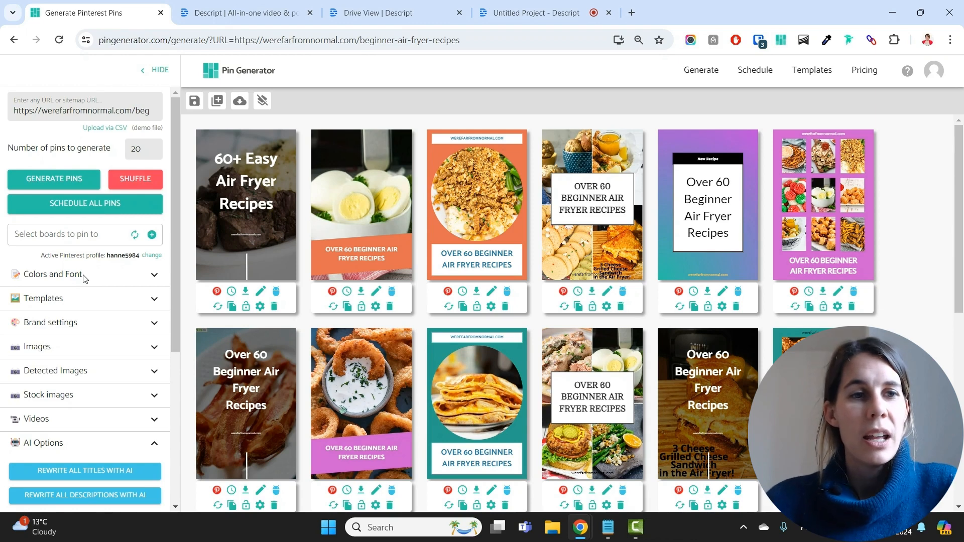
- Assign the pins to the boards 30 minute meals and Air Fryer Recipes, and schedule all pins
{"action": "left_click", "coordinate": [64, 234]}
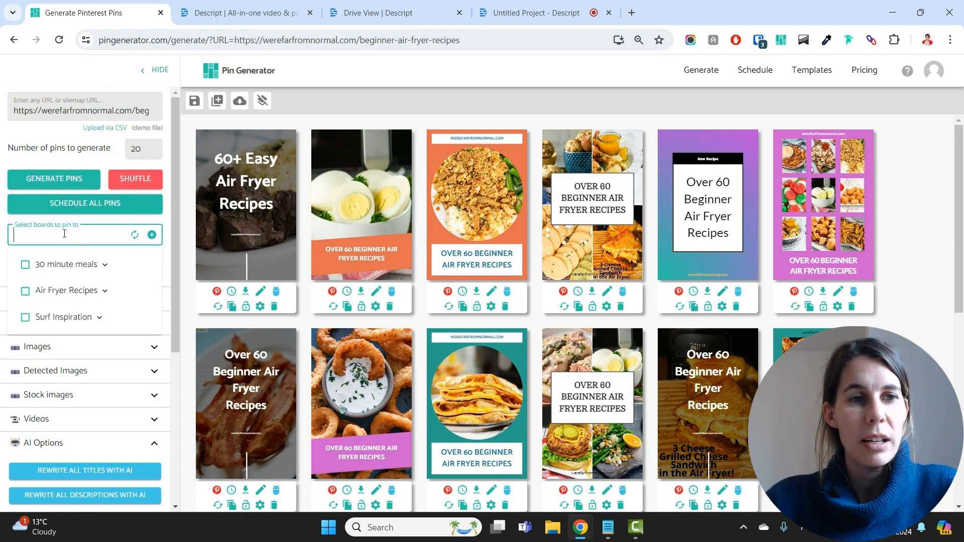
{"action": "left_click", "coordinate": [26, 270]}
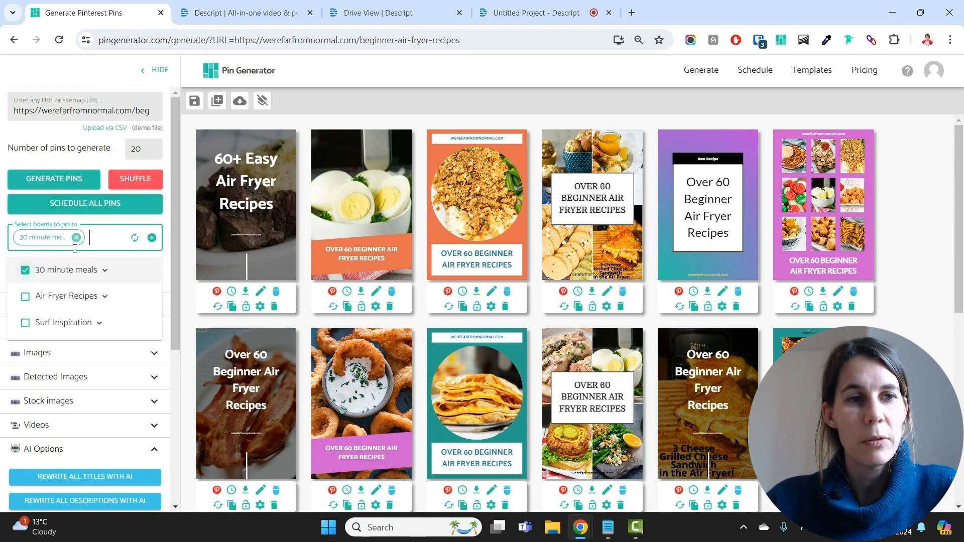
{"action": "left_click", "coordinate": [26, 297]}
{"action": "scroll", "coordinate": [872, 288], "scroll_direction": "down", "scroll_amount": 6}
{"action": "scroll", "coordinate": [872, 288], "scroll_direction": "up", "scroll_amount": 6}
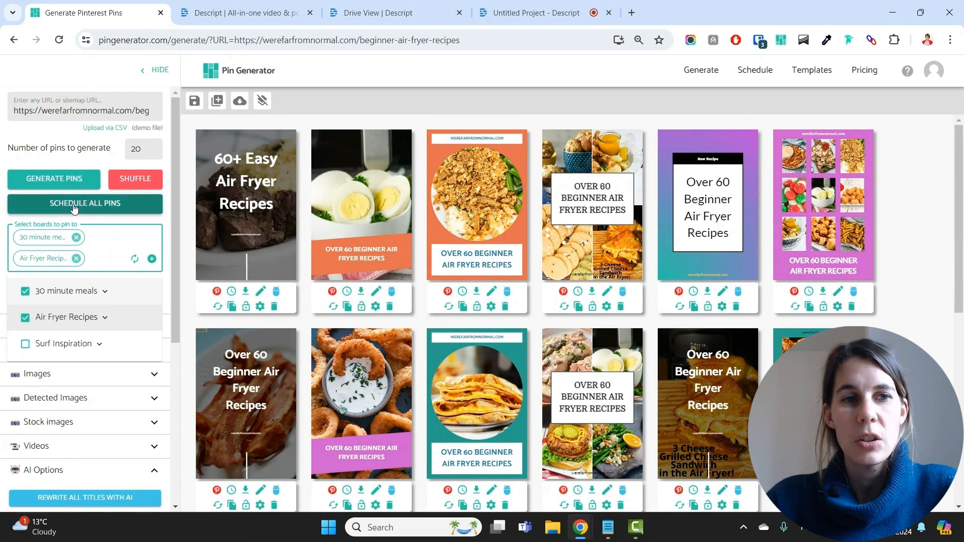
{"action": "left_click", "coordinate": [347, 295]}
{"action": "left_click", "coordinate": [348, 294]}
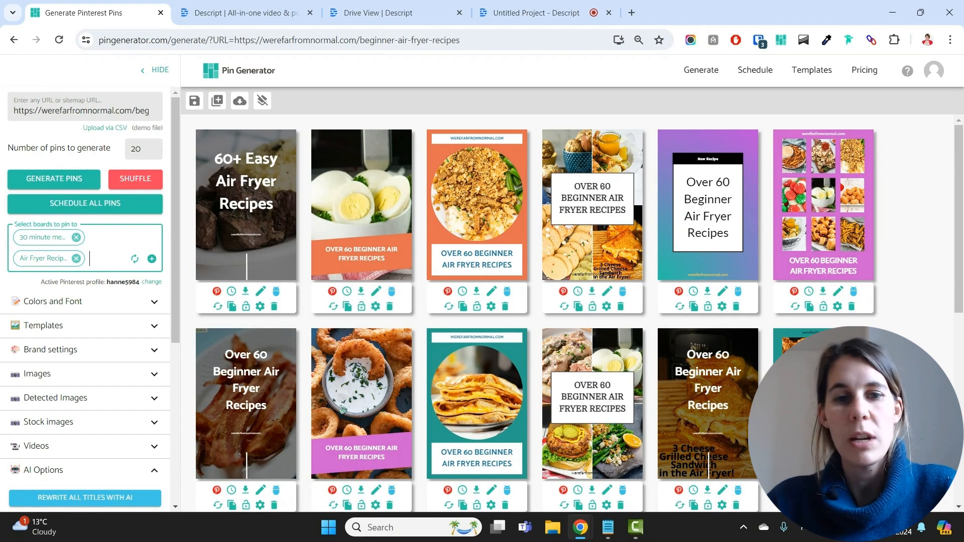
{"action": "left_click", "coordinate": [108, 204]}
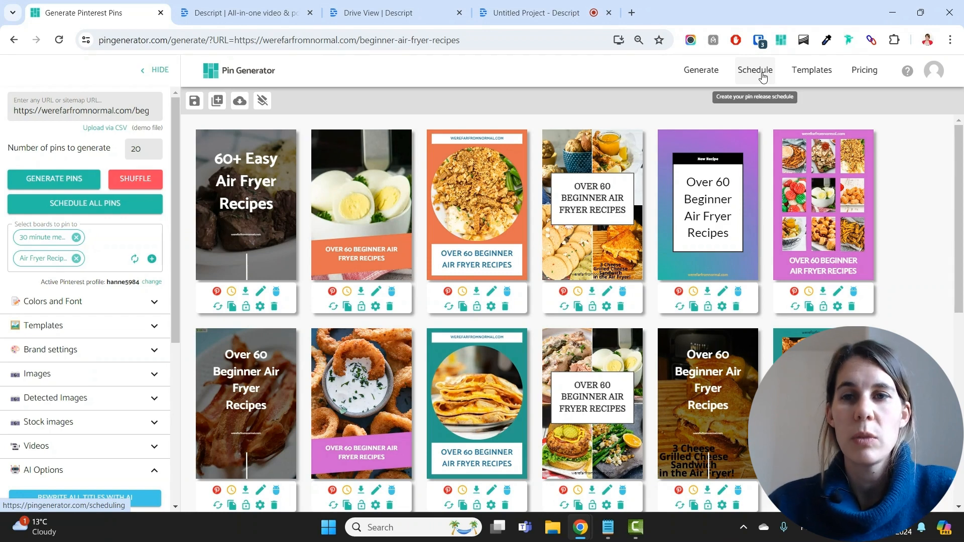
- Review the scheduling settings for pins per day, posting times and timezone, and smart shuffle the scheduled pins queue
{"action": "left_click", "coordinate": [763, 76]}
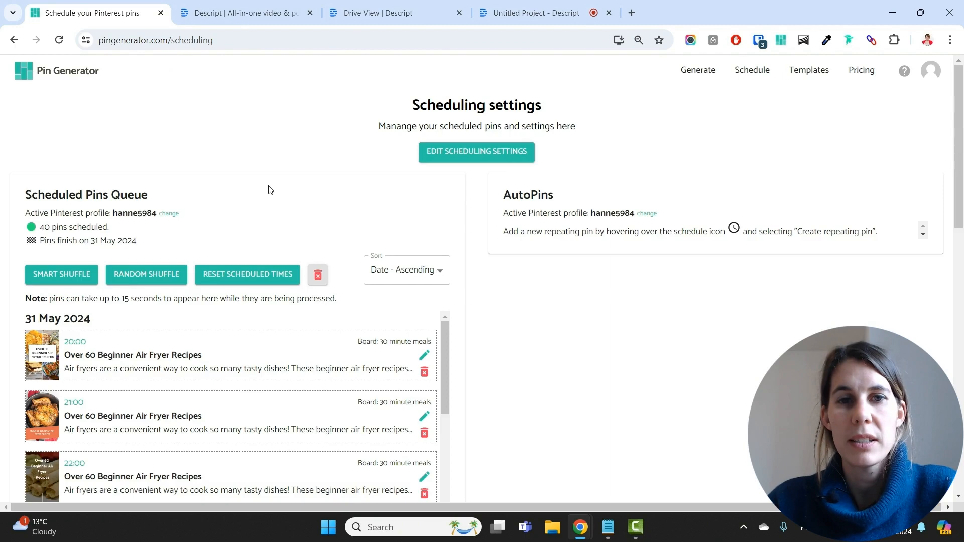
{"action": "left_click", "coordinate": [481, 156]}
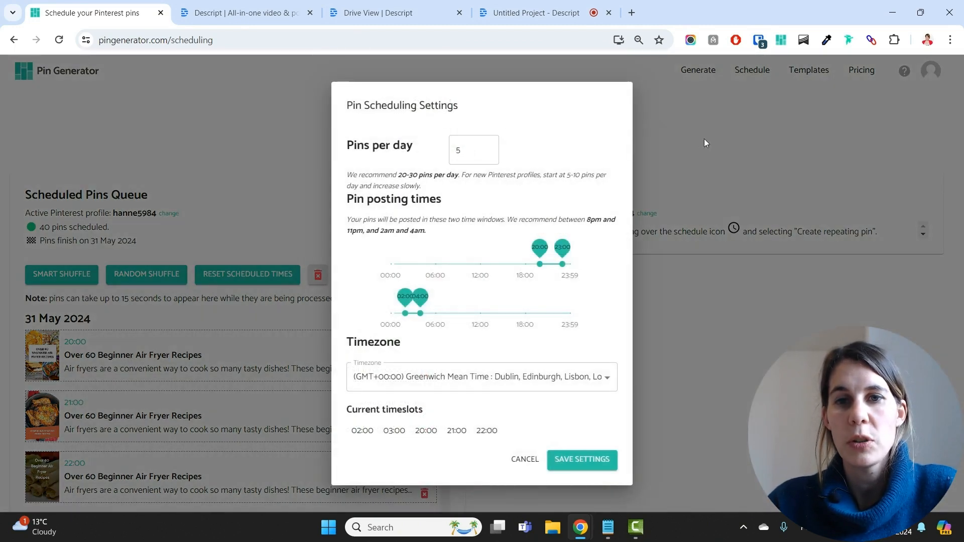
{"action": "left_click", "coordinate": [678, 143]}
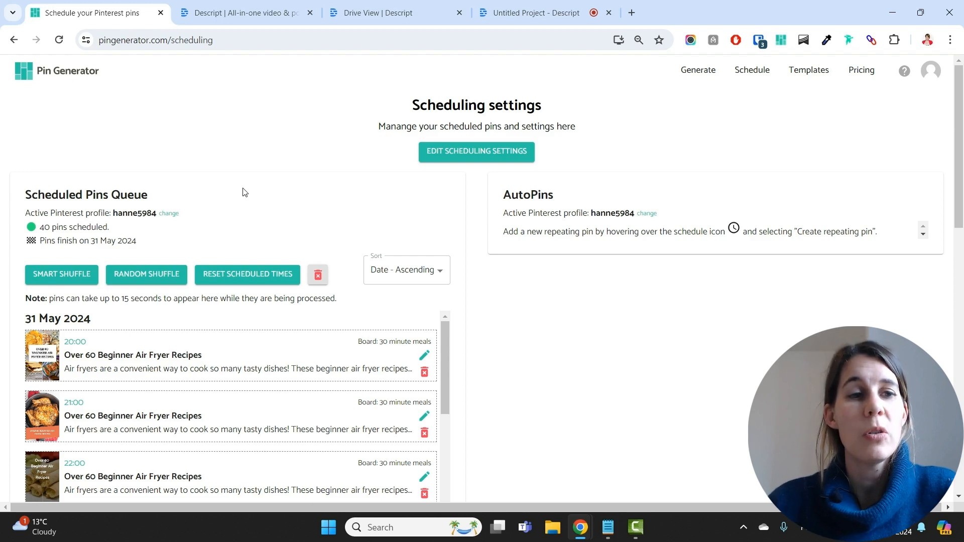
{"action": "left_click", "coordinate": [44, 279]}
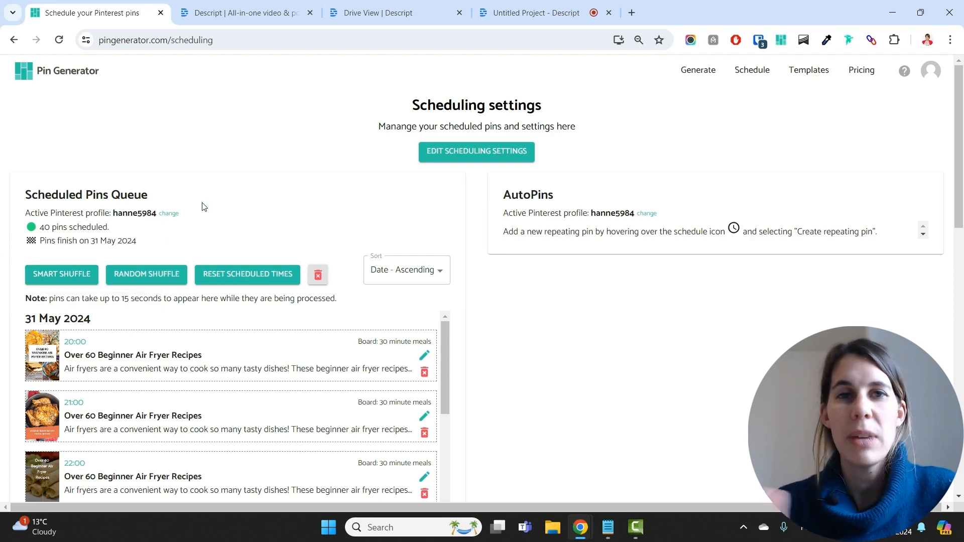